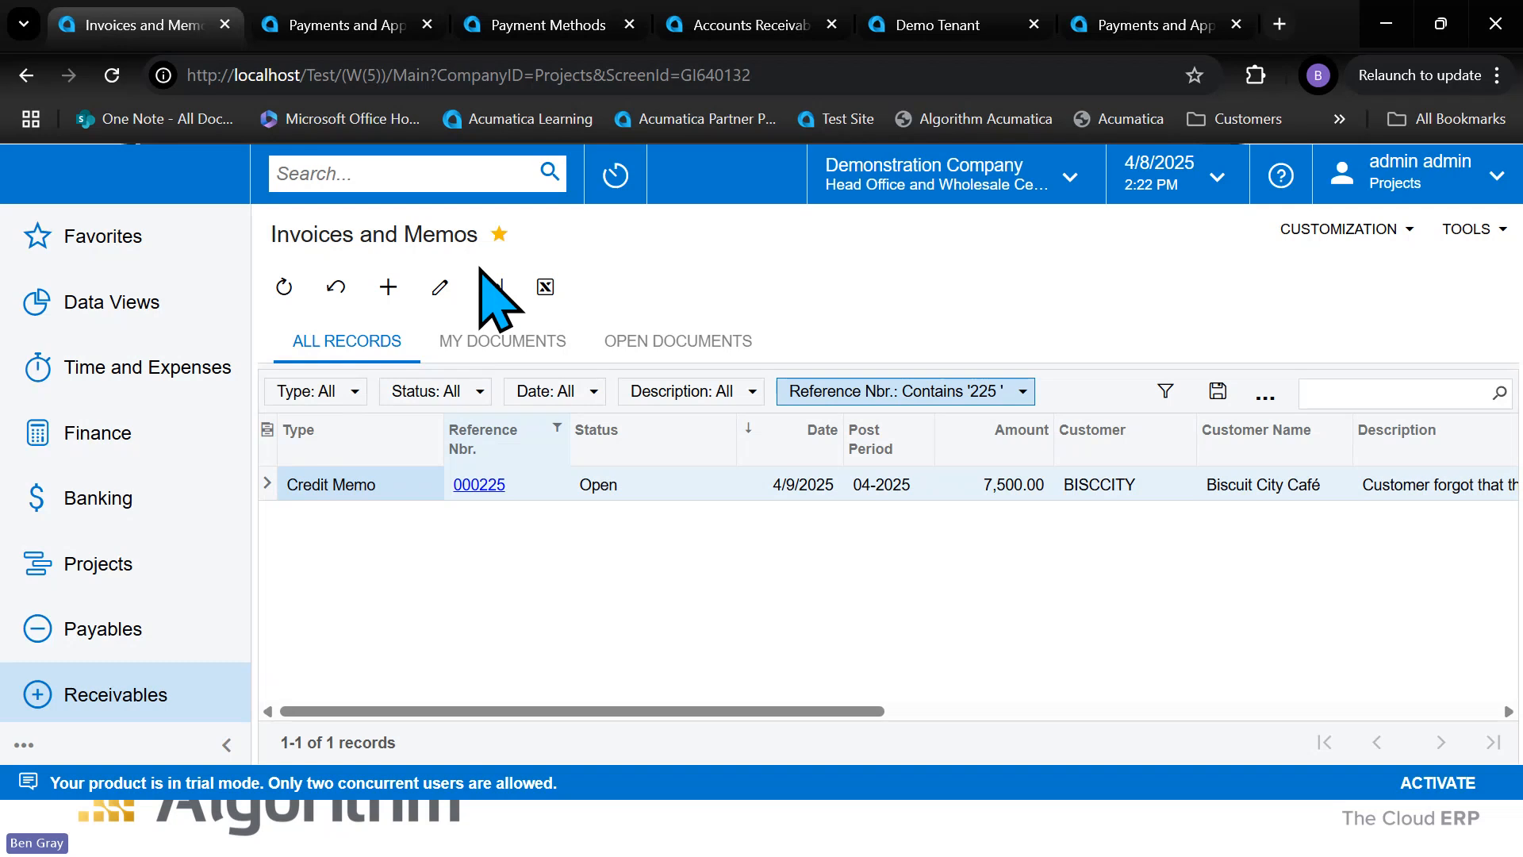
- Open the Biscuit City Café credit memo from the filtered list and create a refund from it
click(481, 485)
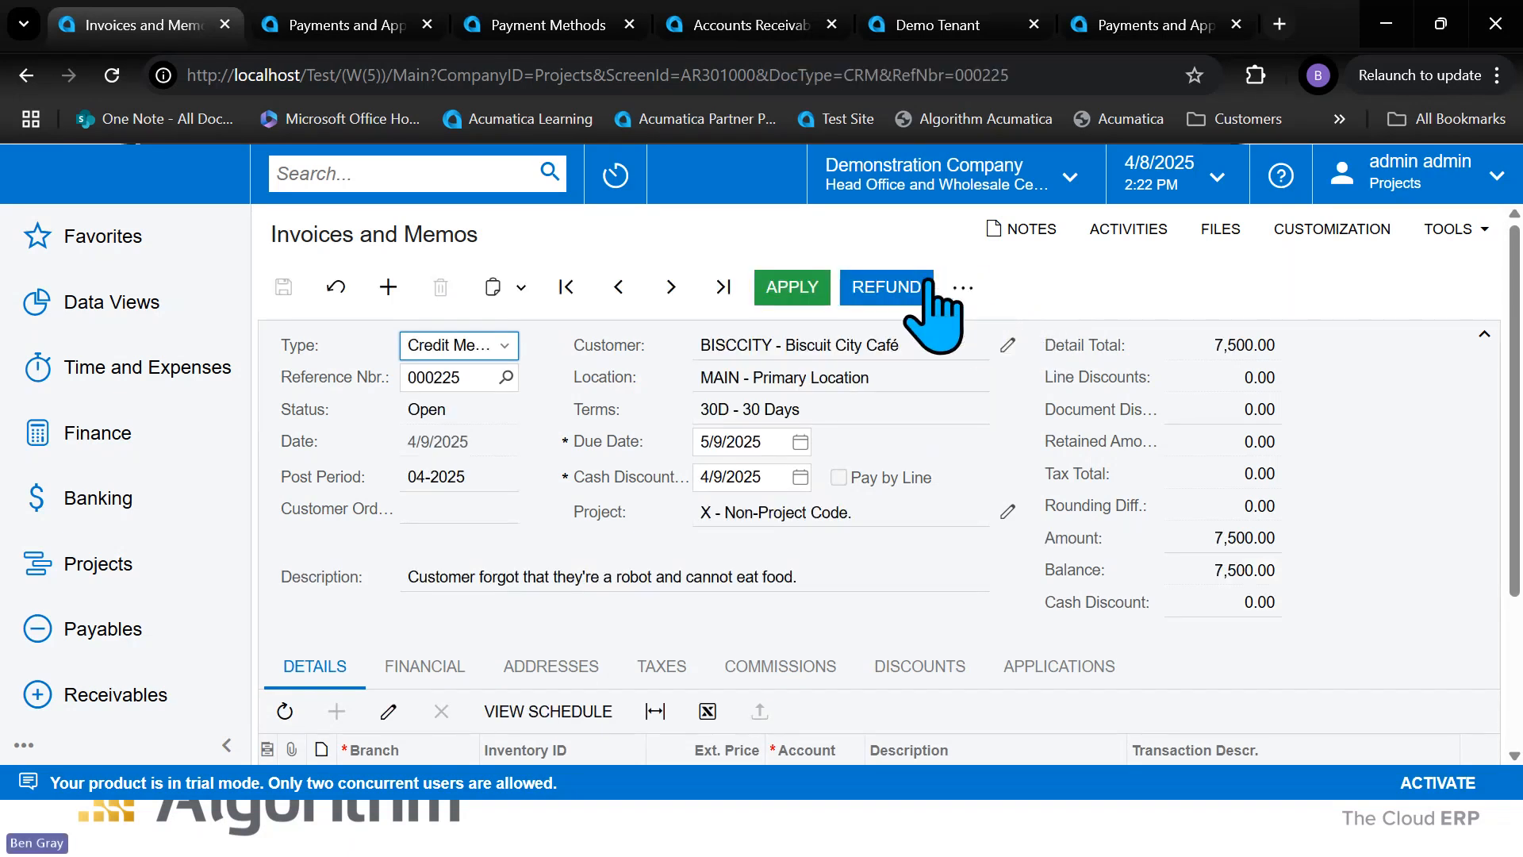
click(963, 292)
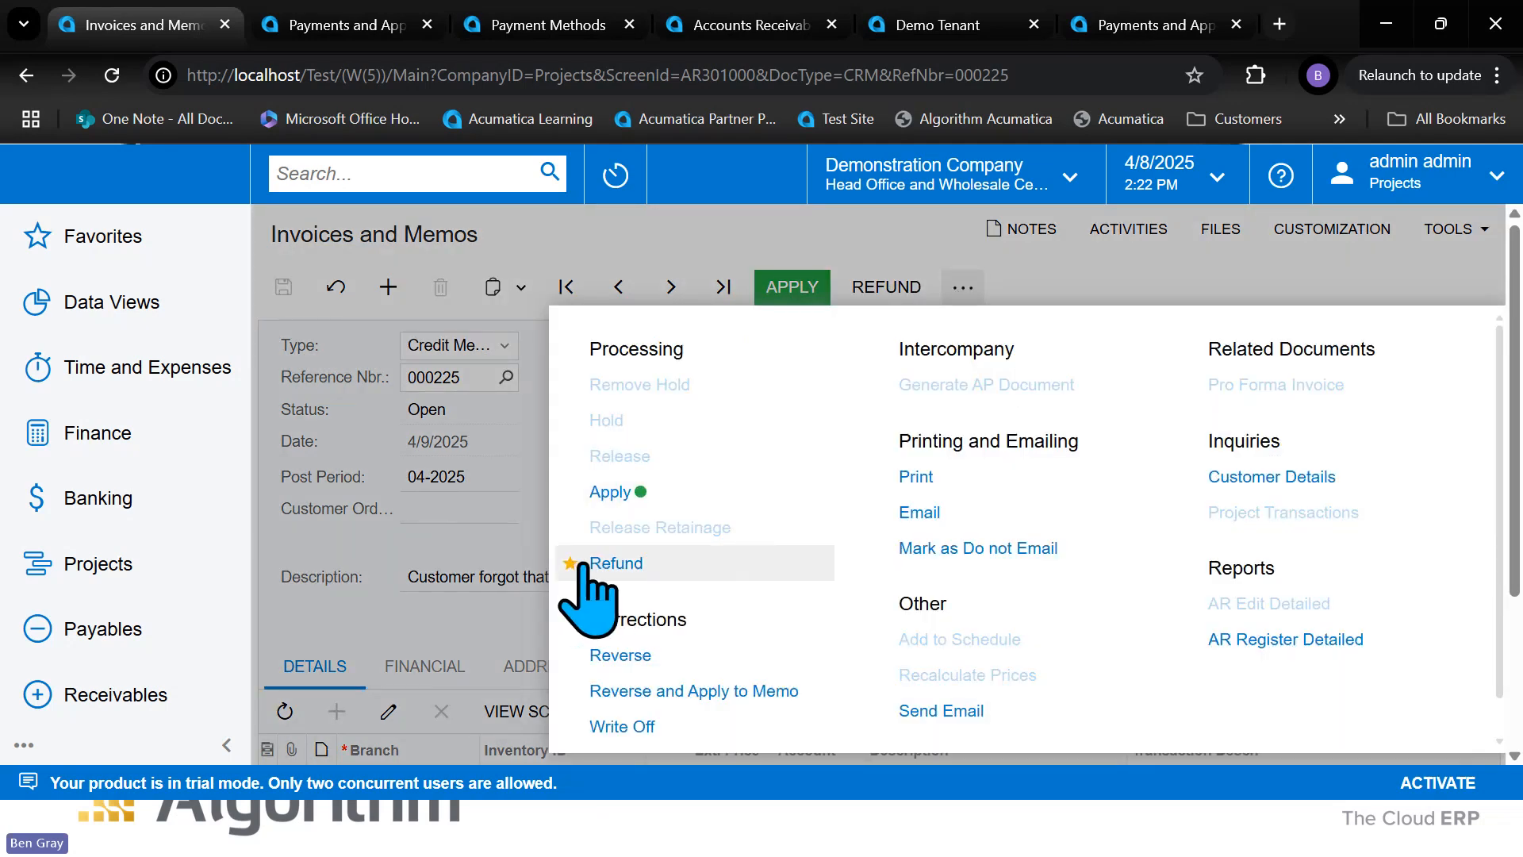
click(1135, 273)
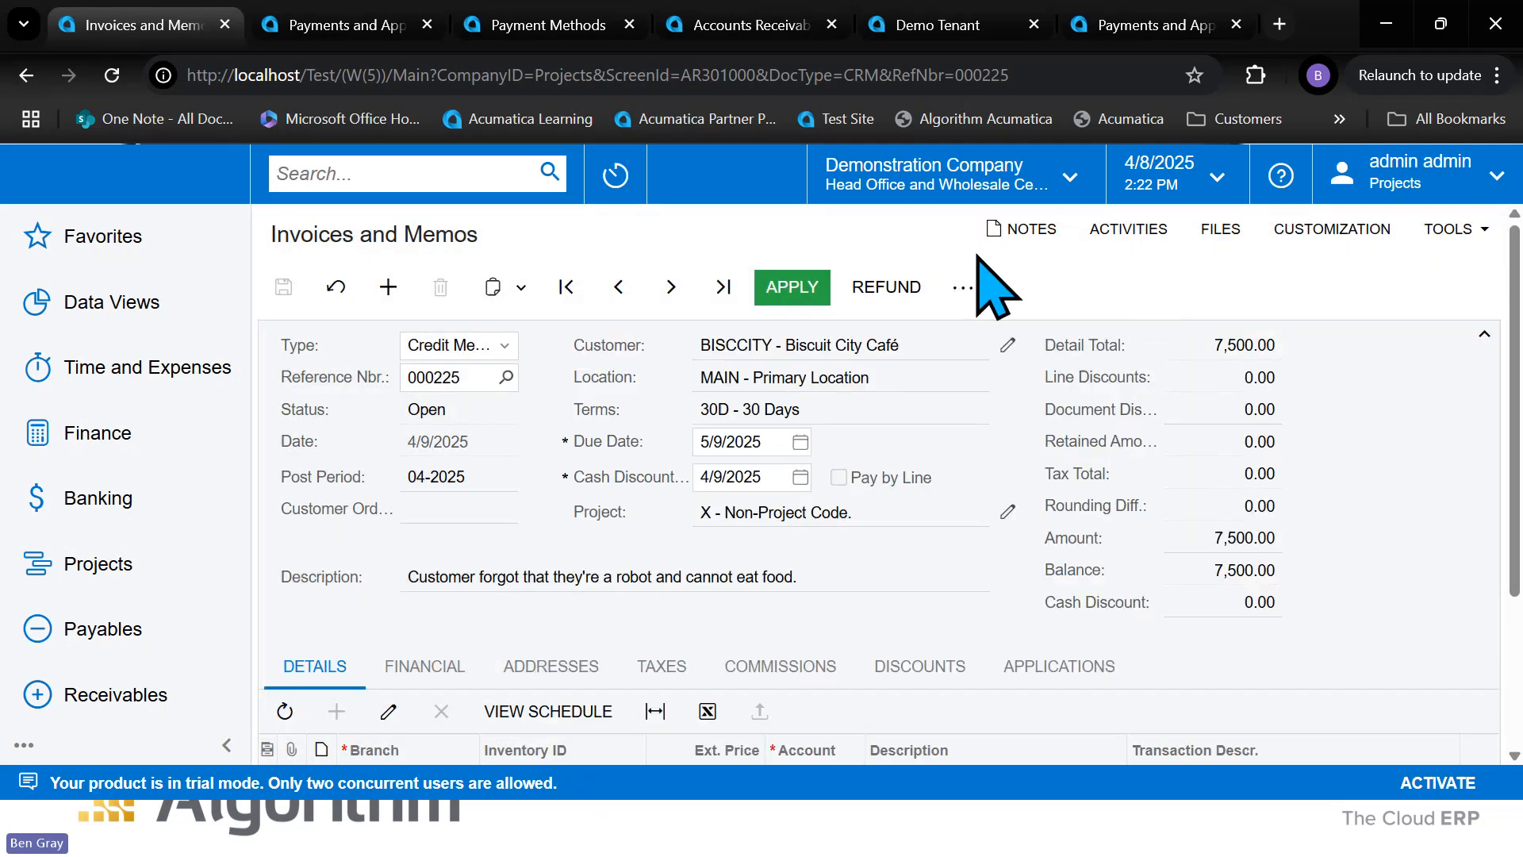
click(895, 281)
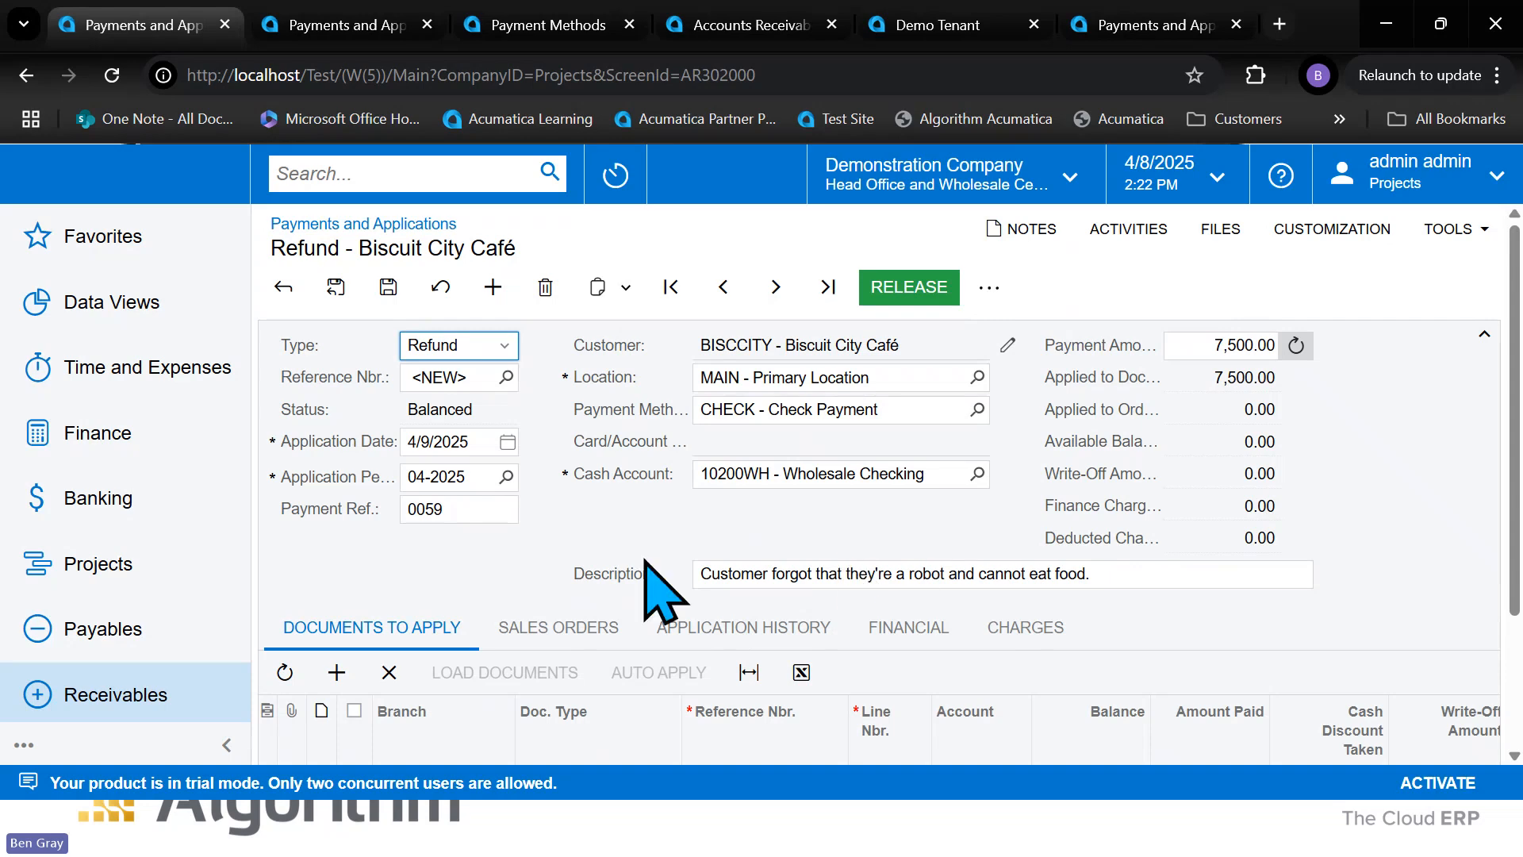
- Add a PROCESSFEE charge of 27.00 to the refund
scroll(521, 587, down, 2)
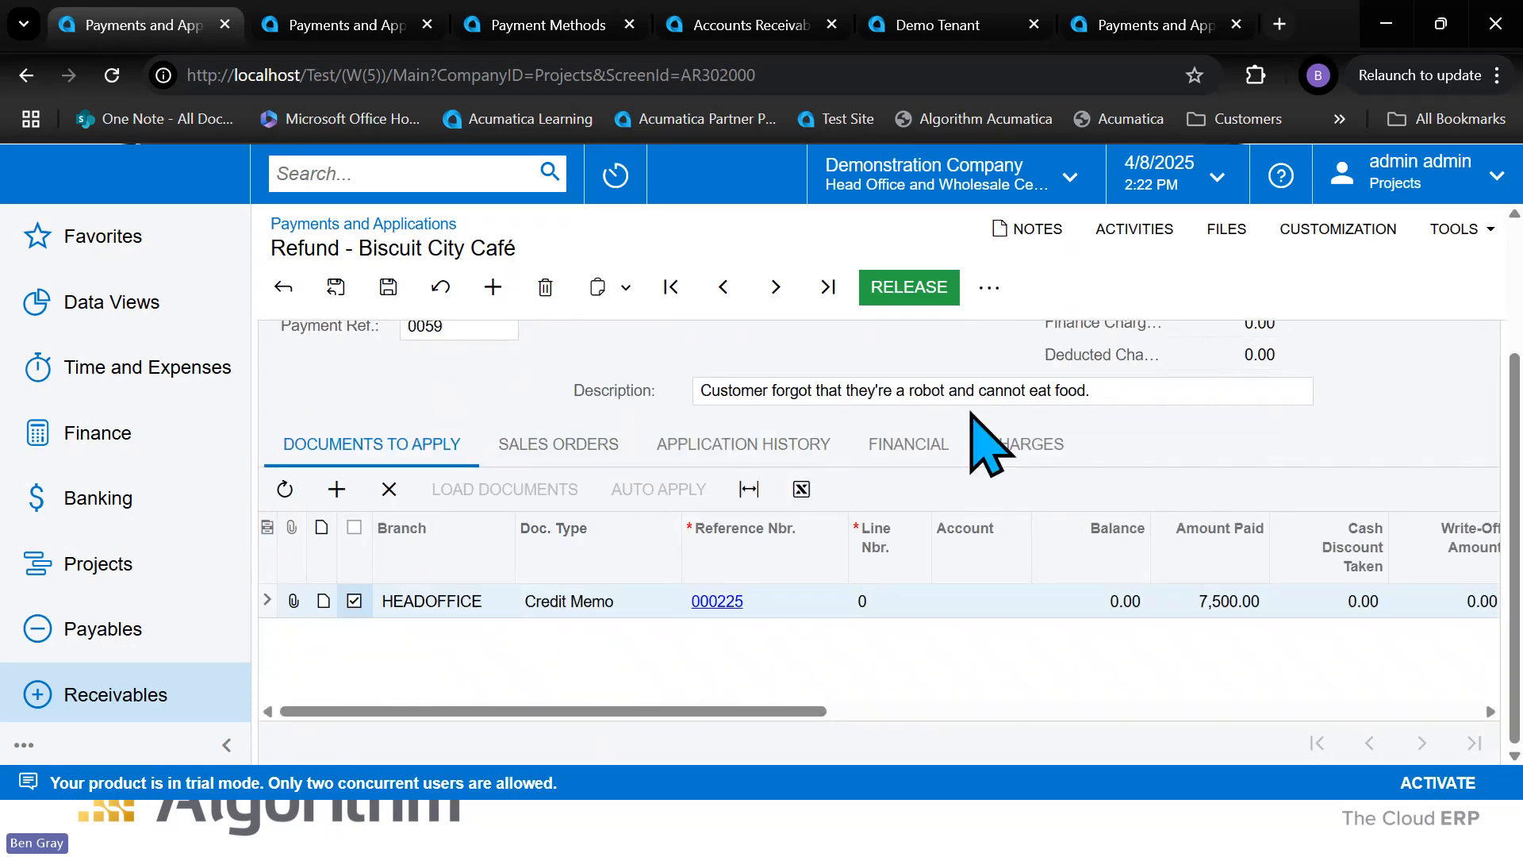
click(1024, 446)
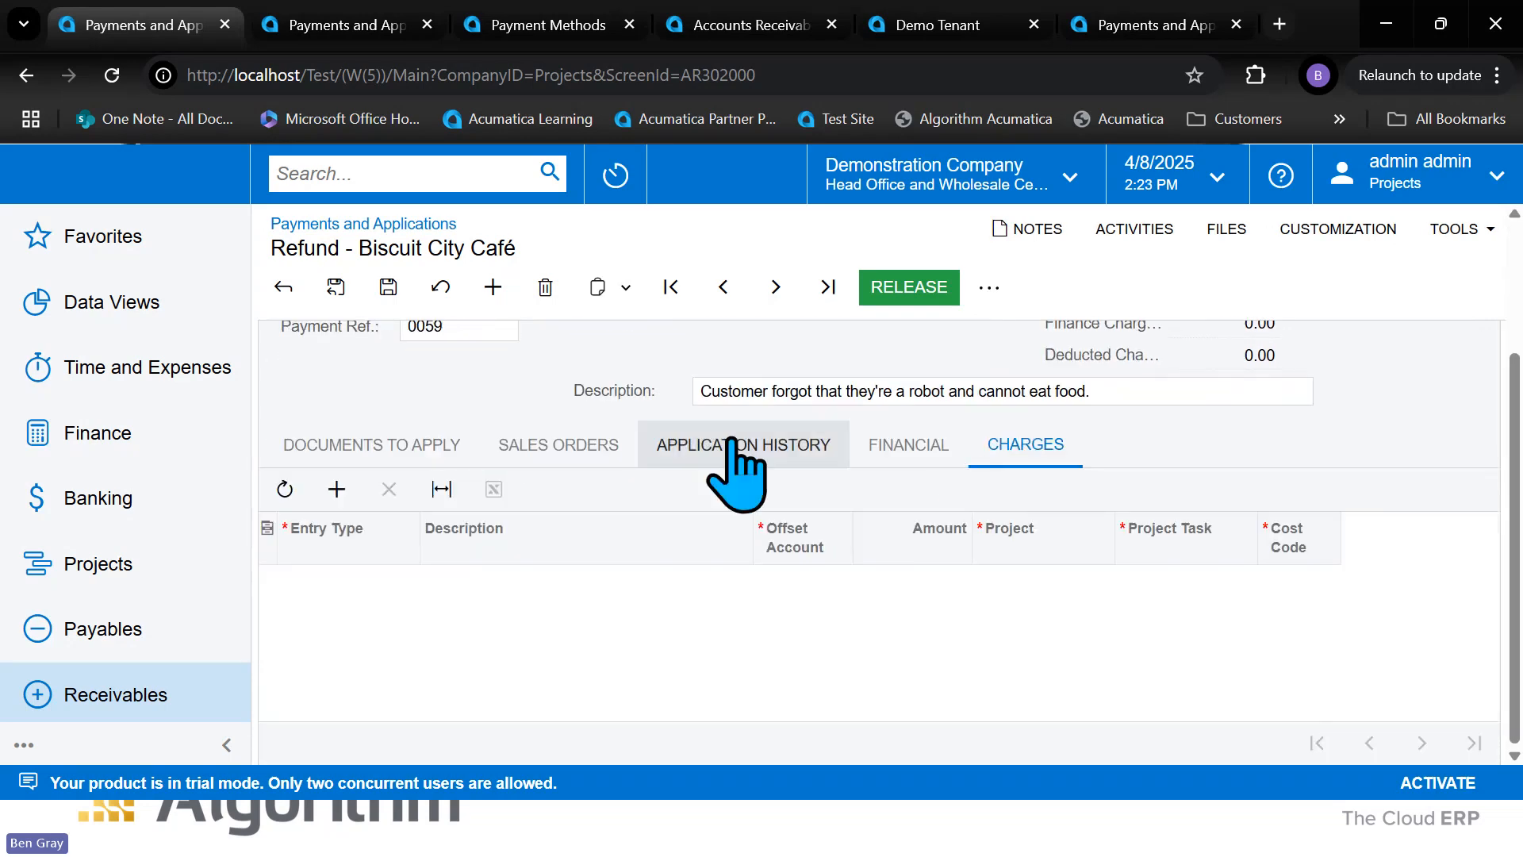
click(337, 489)
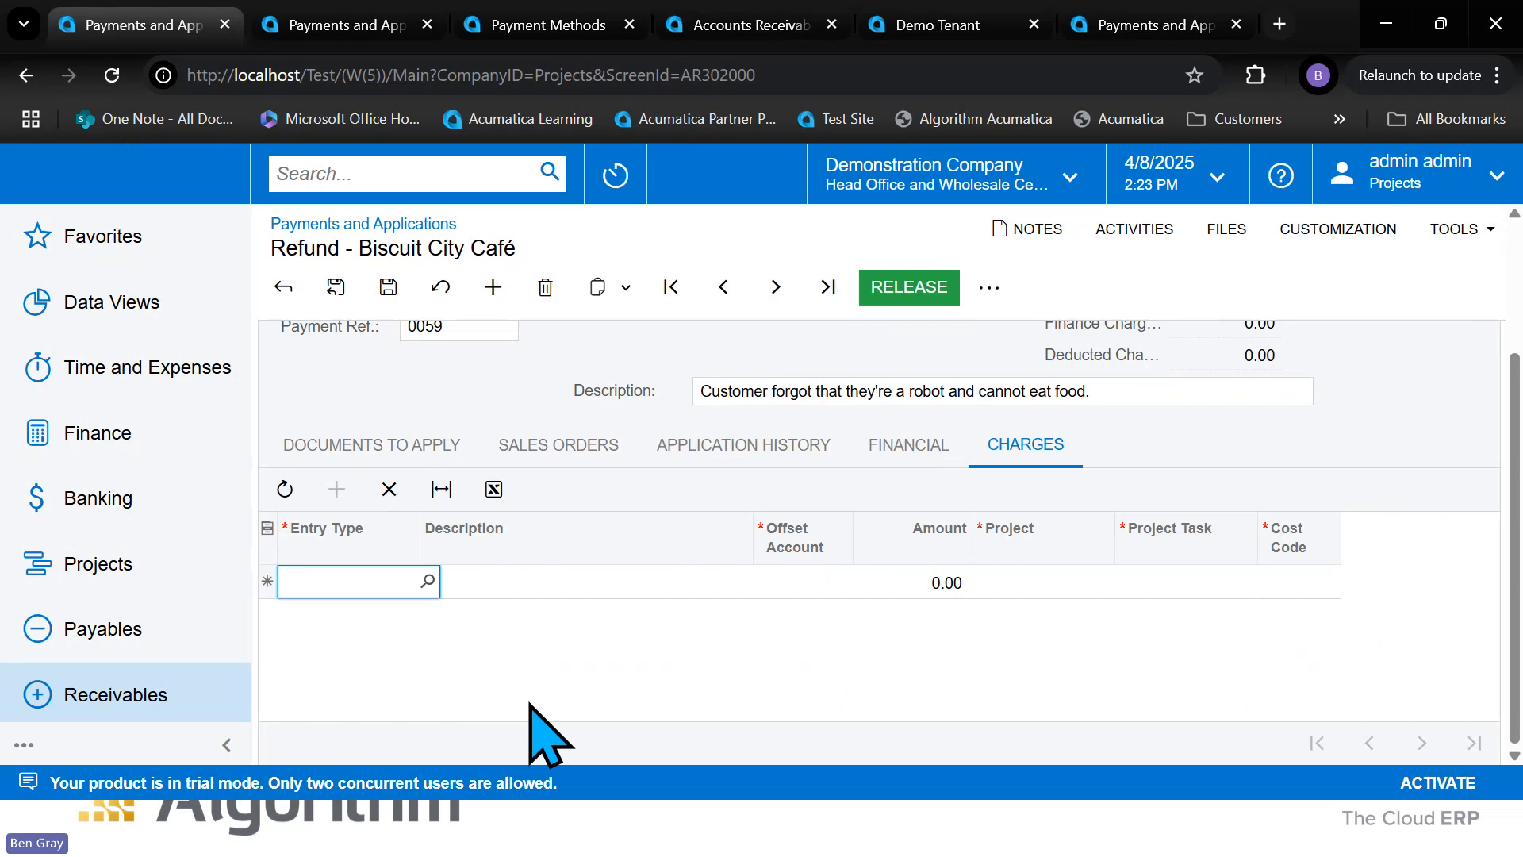
text(proce)
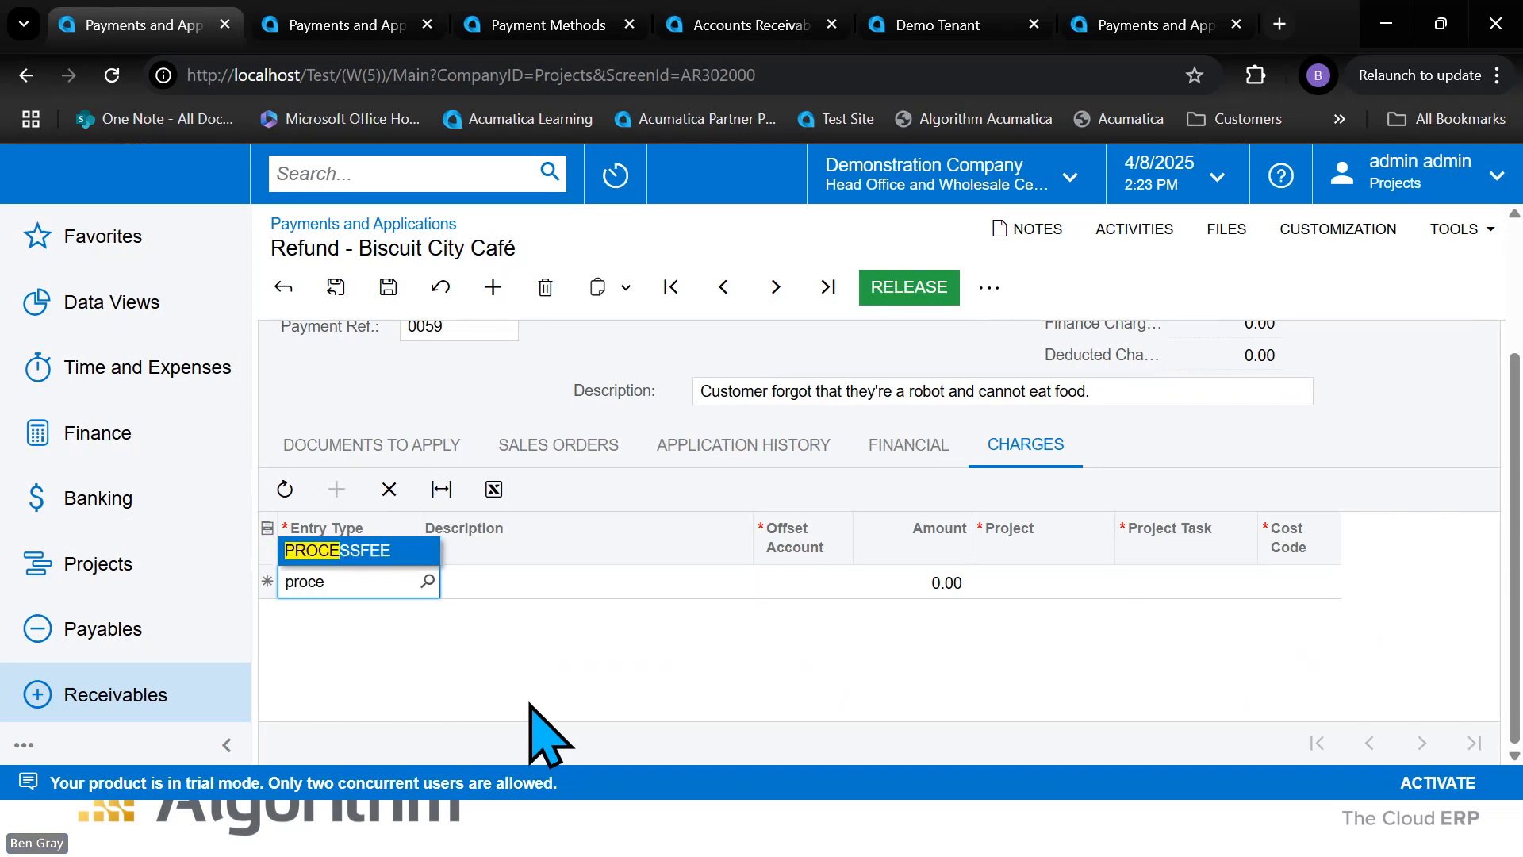
key(Tab)
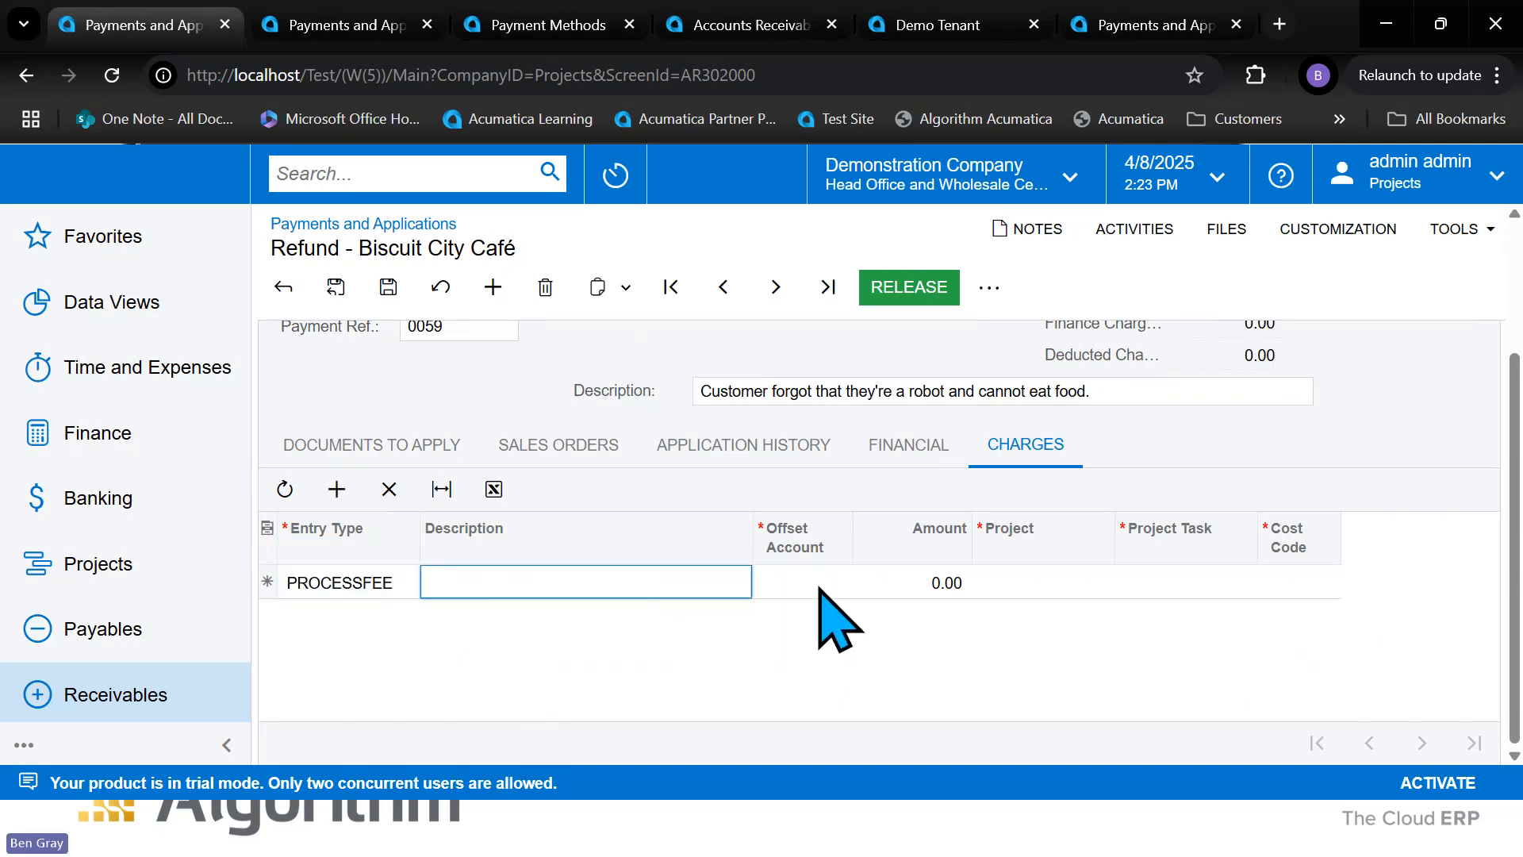
click(923, 579)
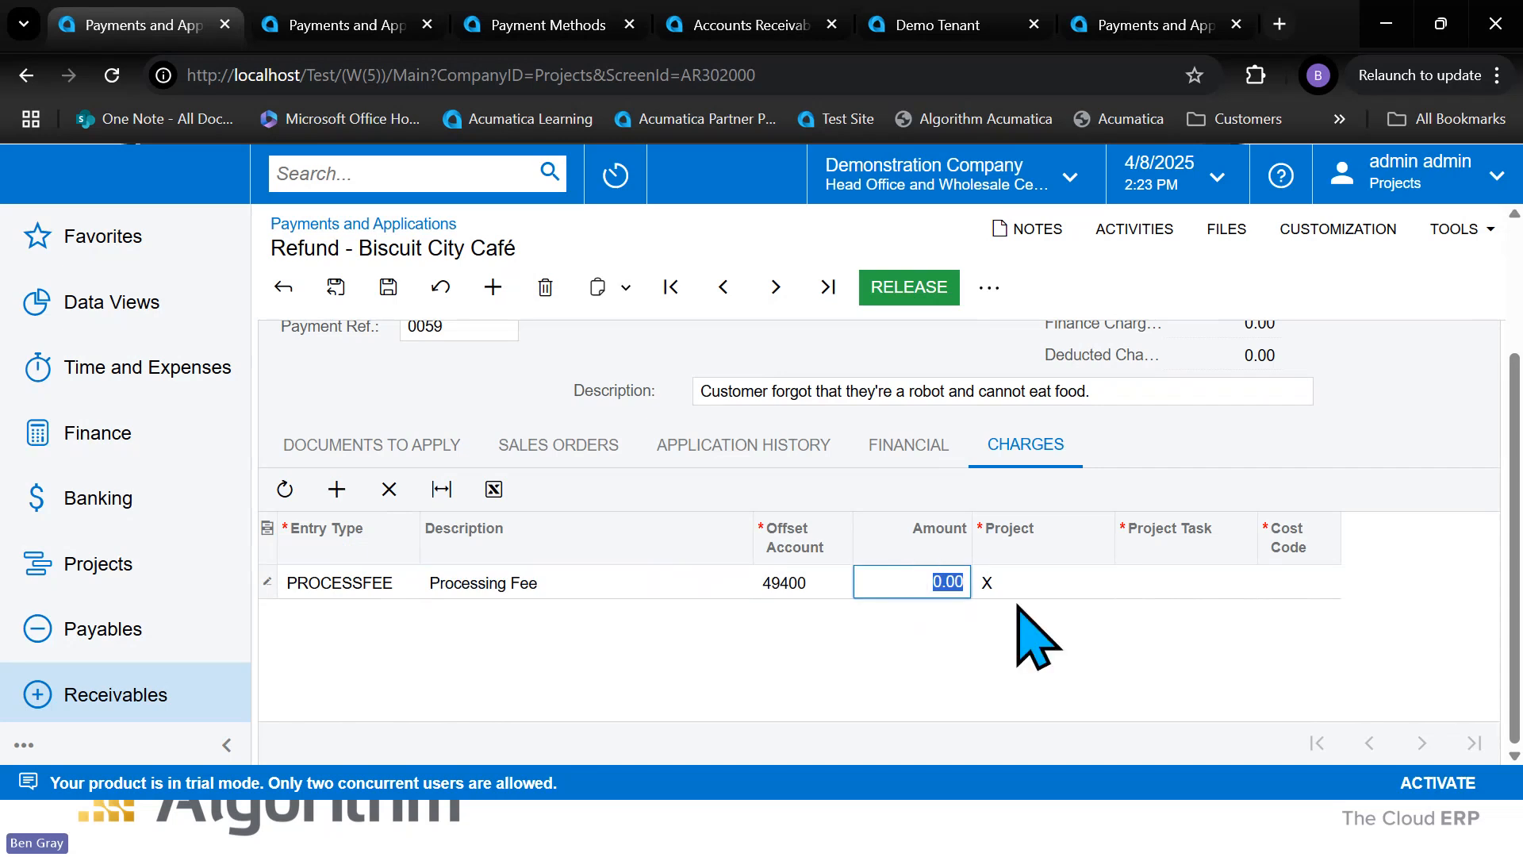
text(27)
key(Tab)
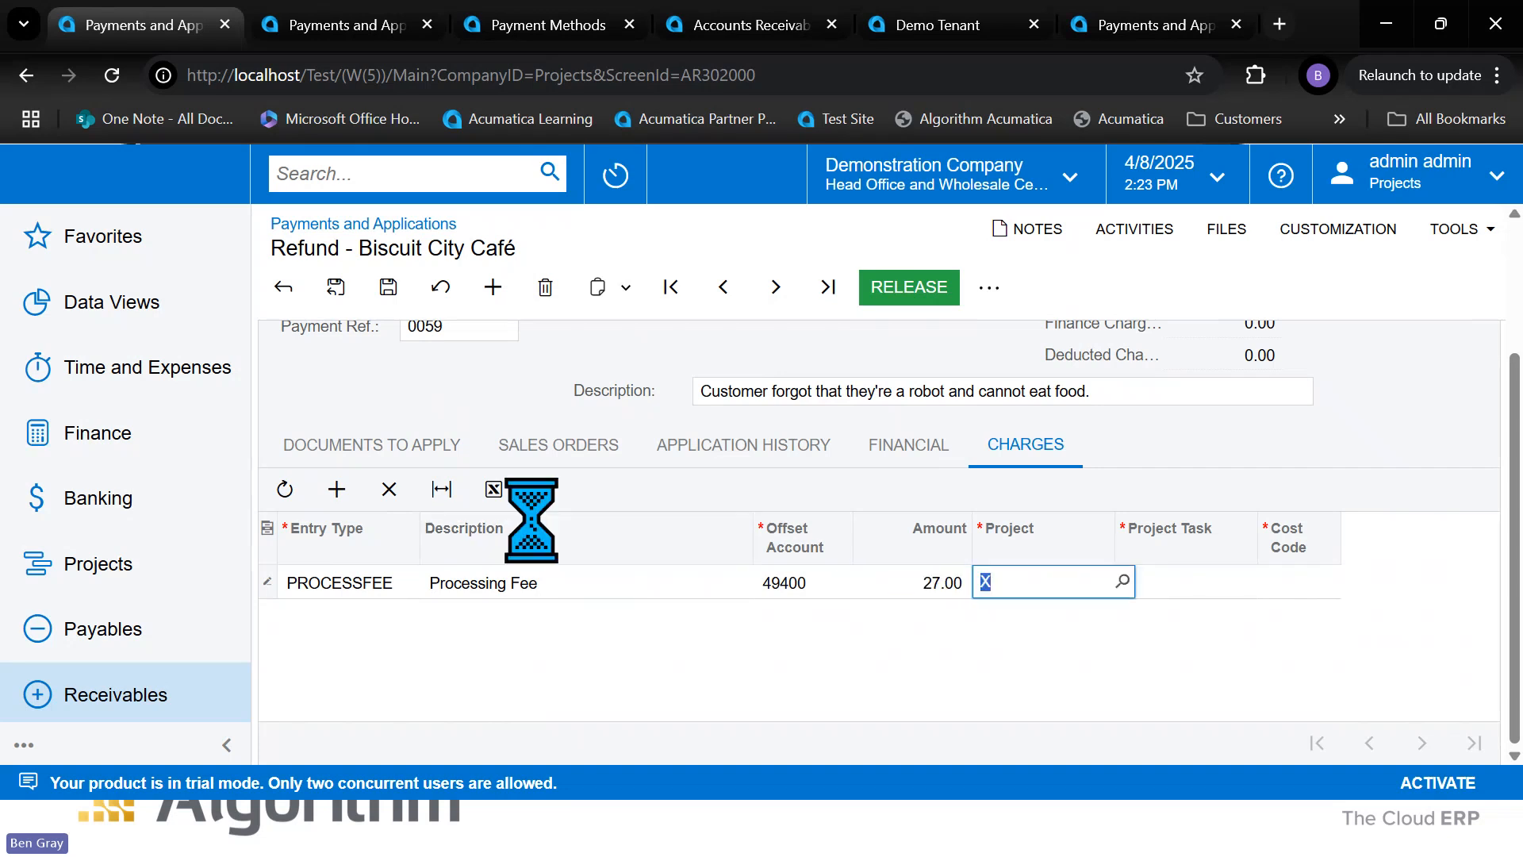
- Add a second charge to the refund with entry type BANKFEE and an amount of -15.00
click(337, 488)
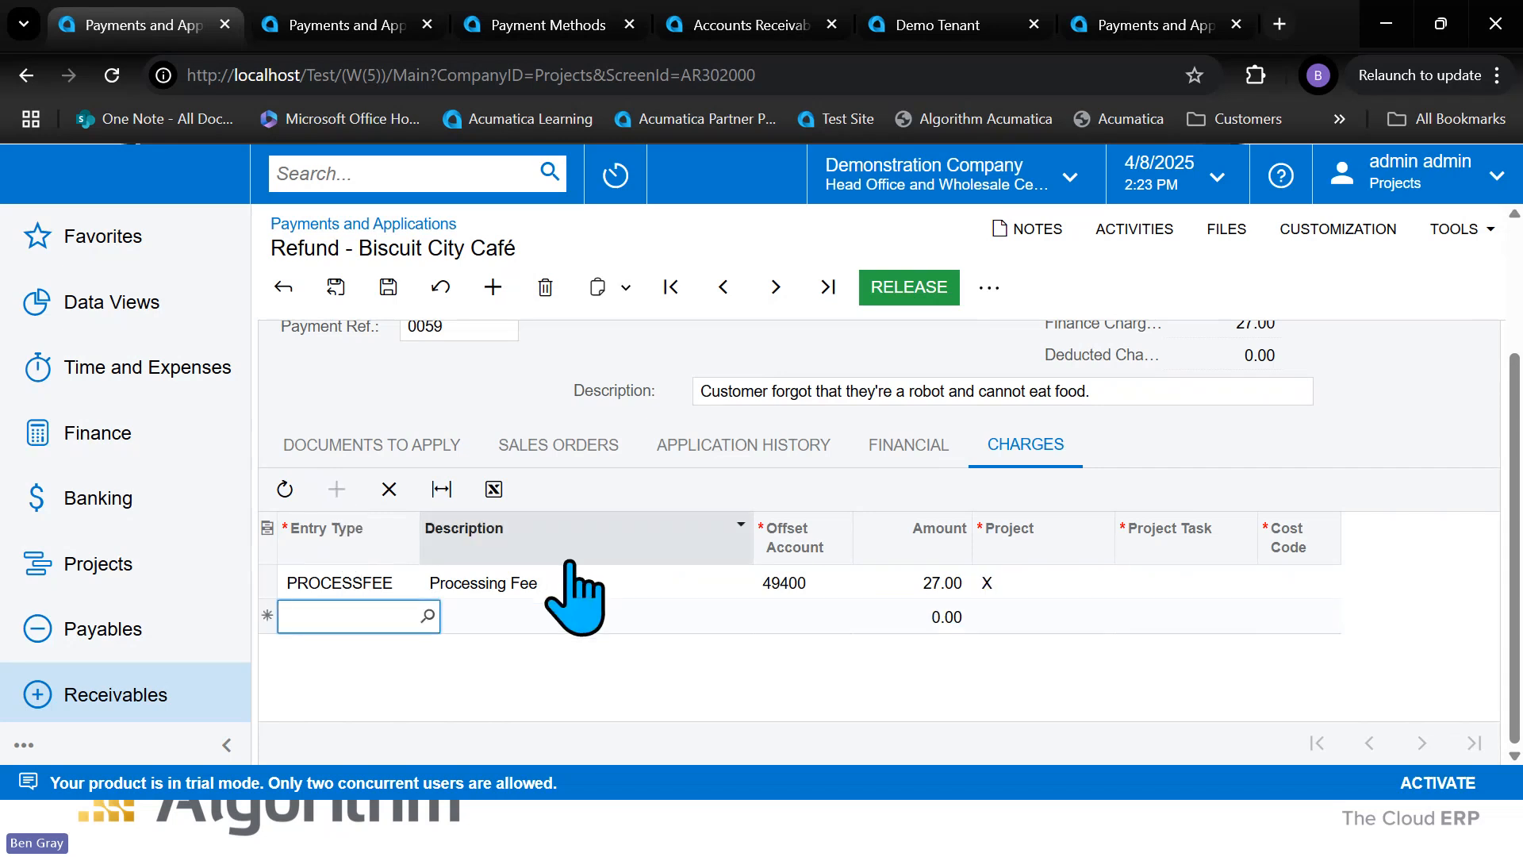
text(bank)
click(406, 584)
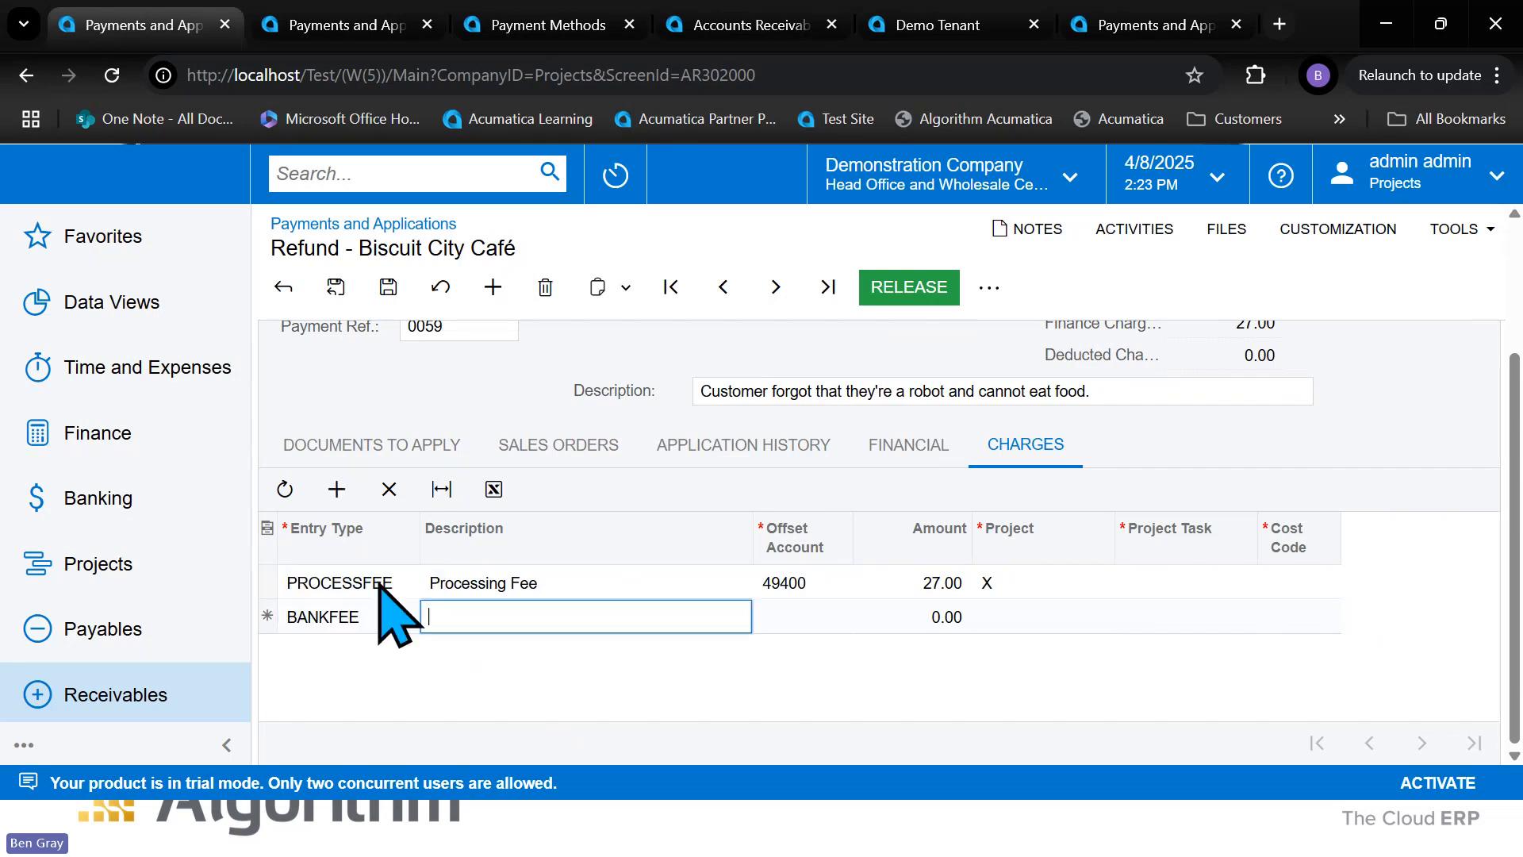
click(944, 617)
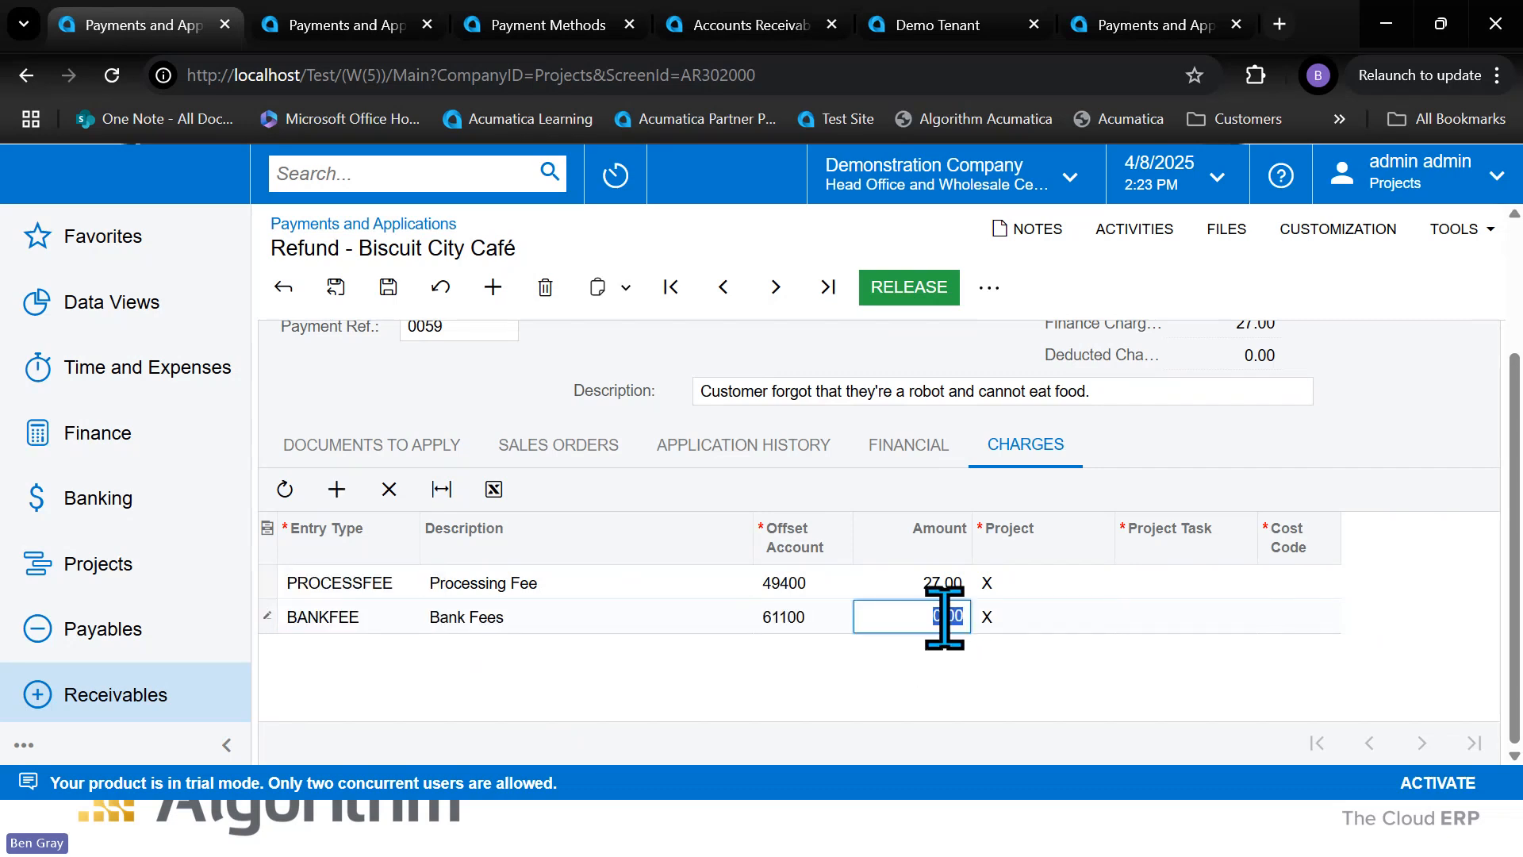
text(-15)
click(1404, 410)
- Check the refund's finance charges against its charge lines, save the refund and release it
scroll(1264, 629, up, 3)
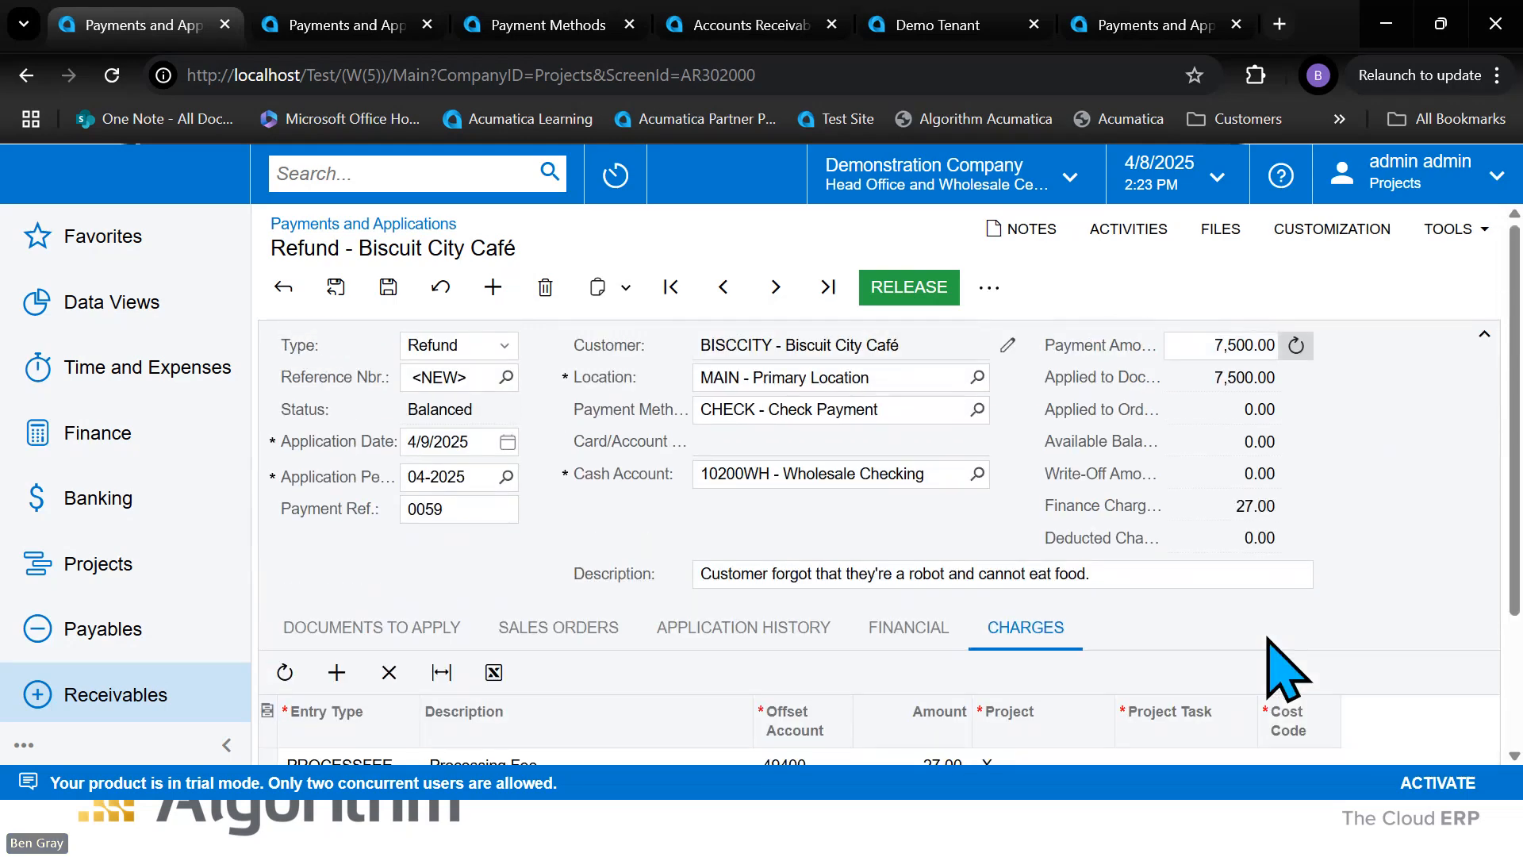
scroll(1353, 605, down, 3)
scroll(1353, 605, up, 3)
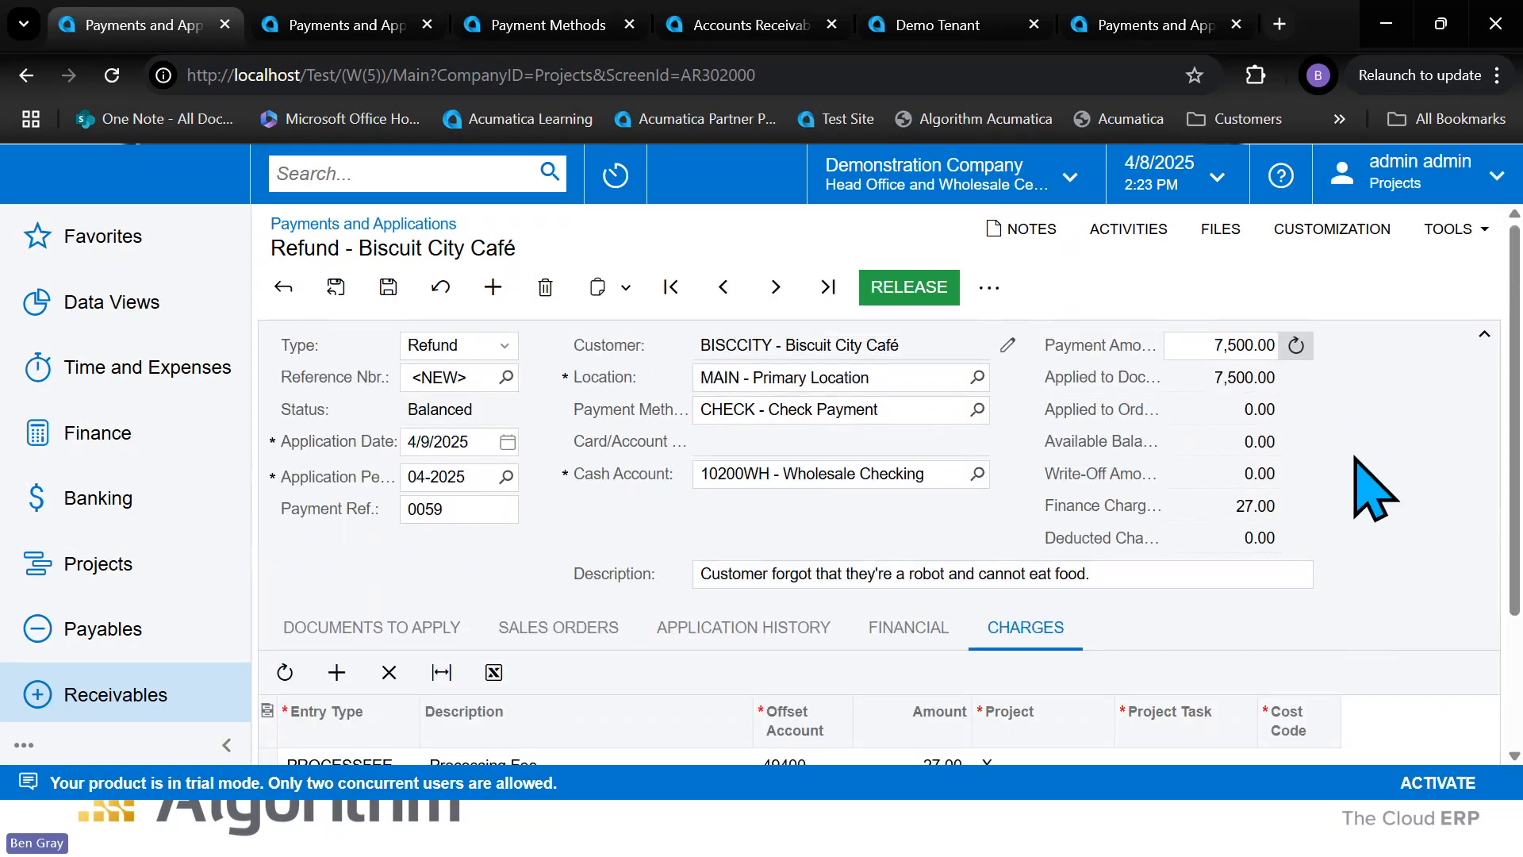
scroll(1232, 500, down, 3)
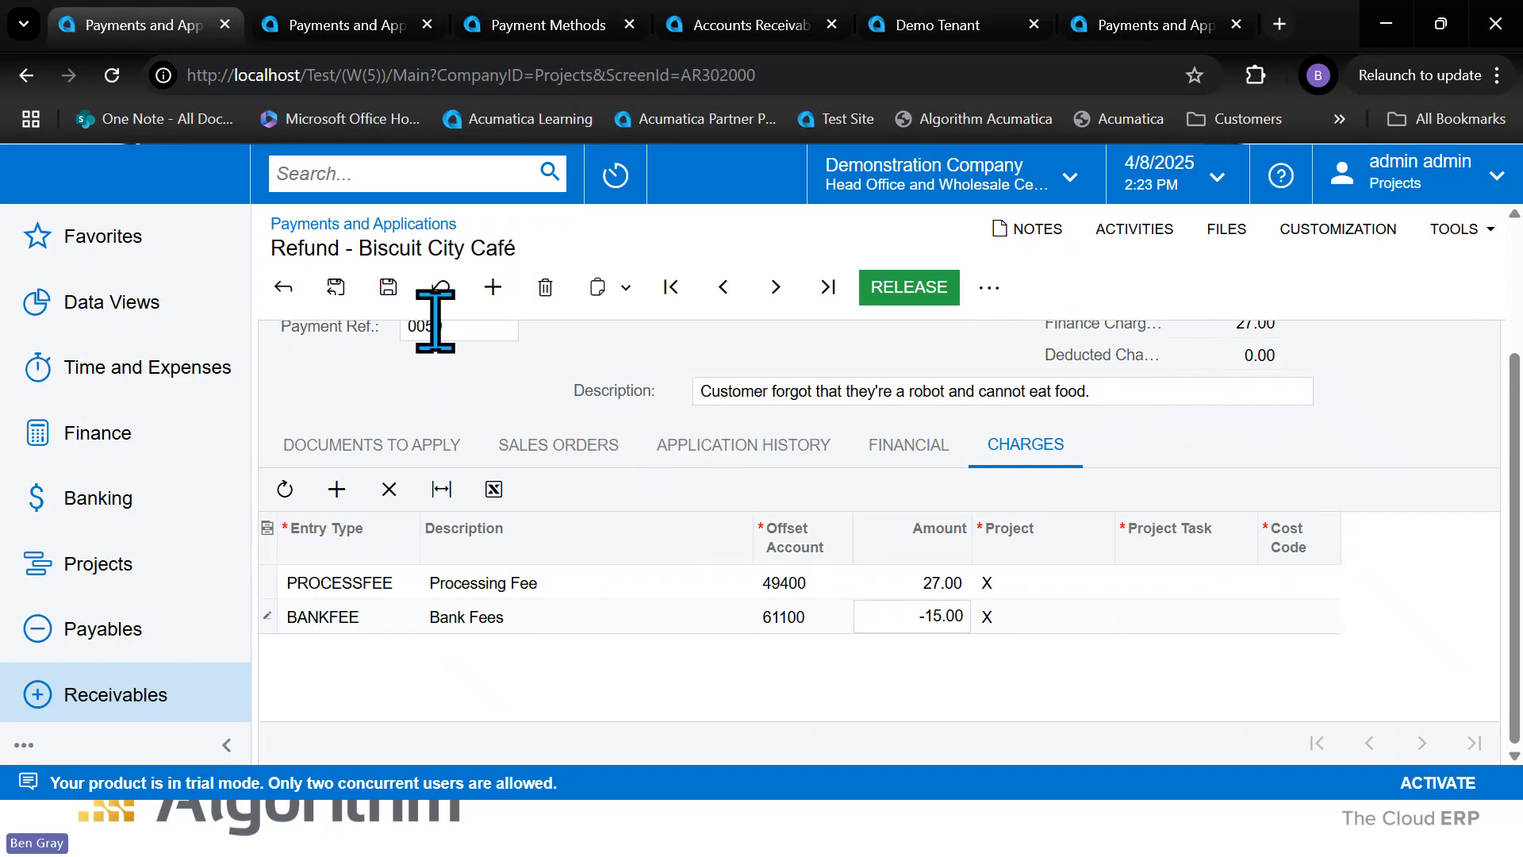
click(388, 286)
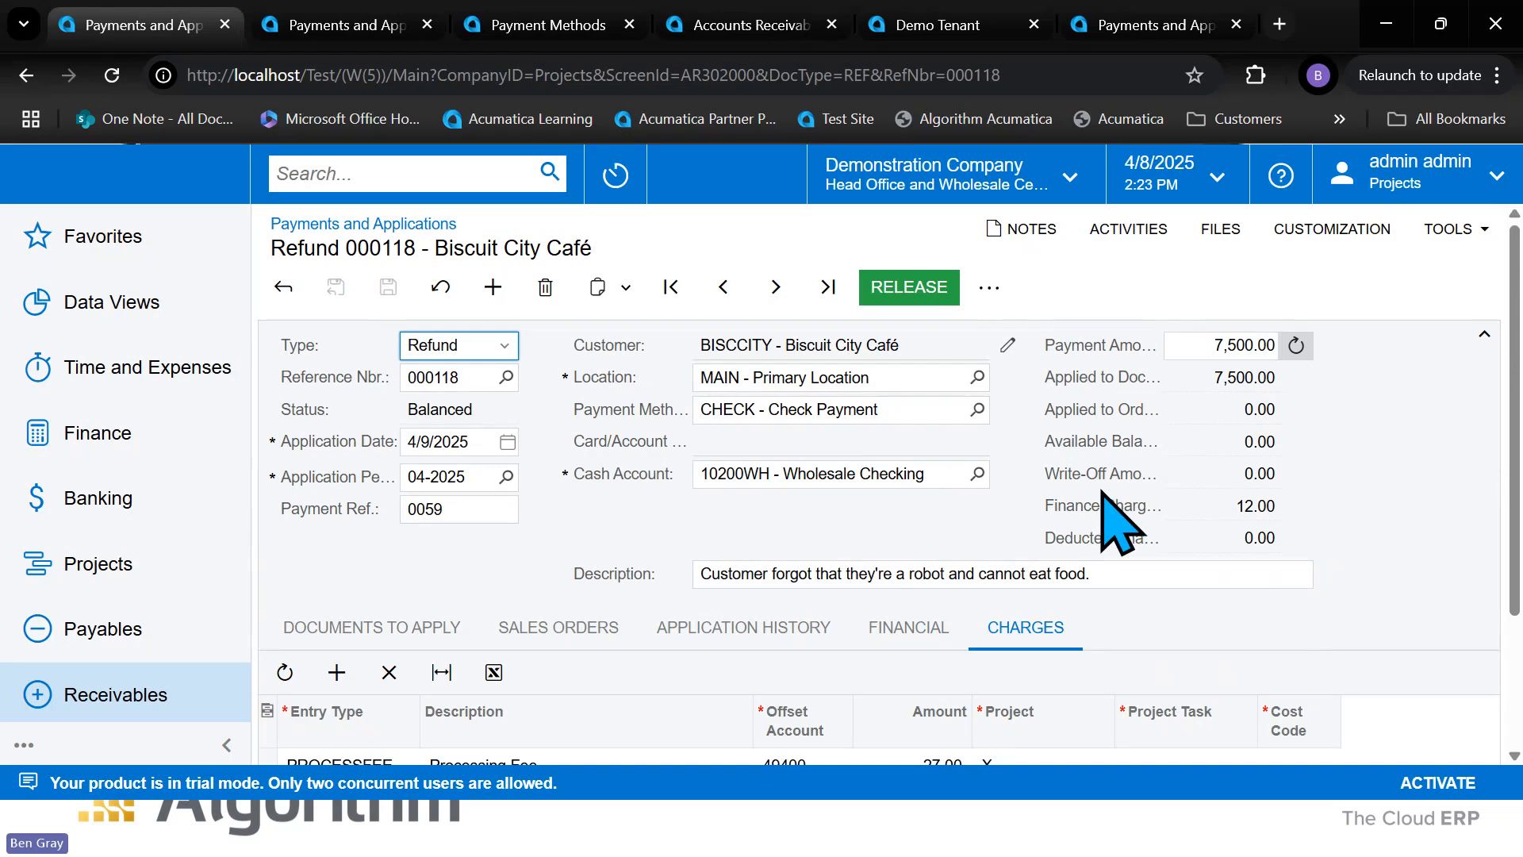
click(924, 292)
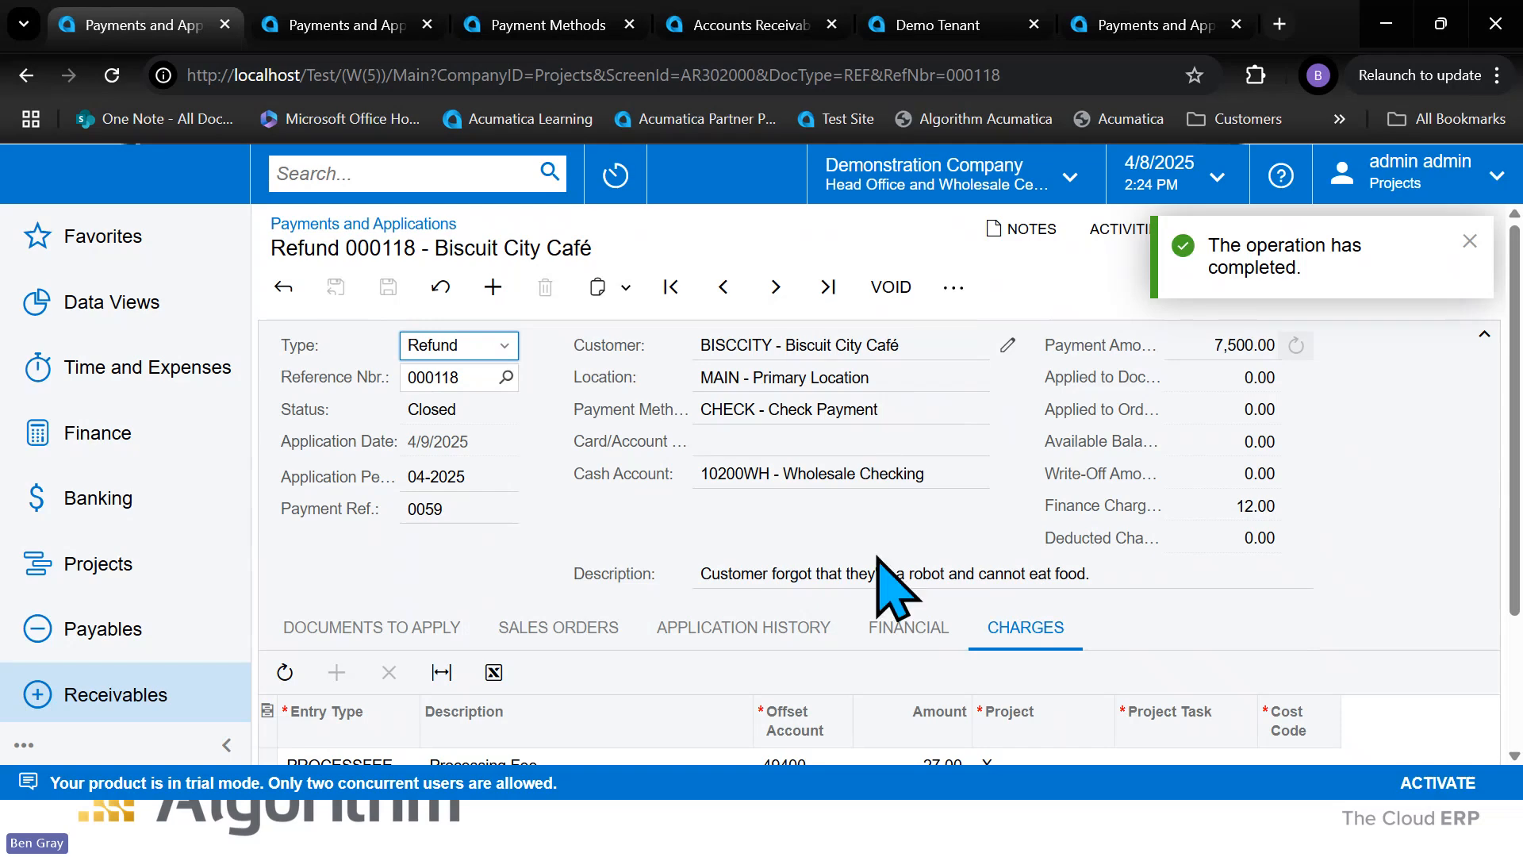
- Open the released refund's linked GL batch, examine how the refund and both fees were posted, and close it
click(897, 628)
scroll(980, 508, down, 2)
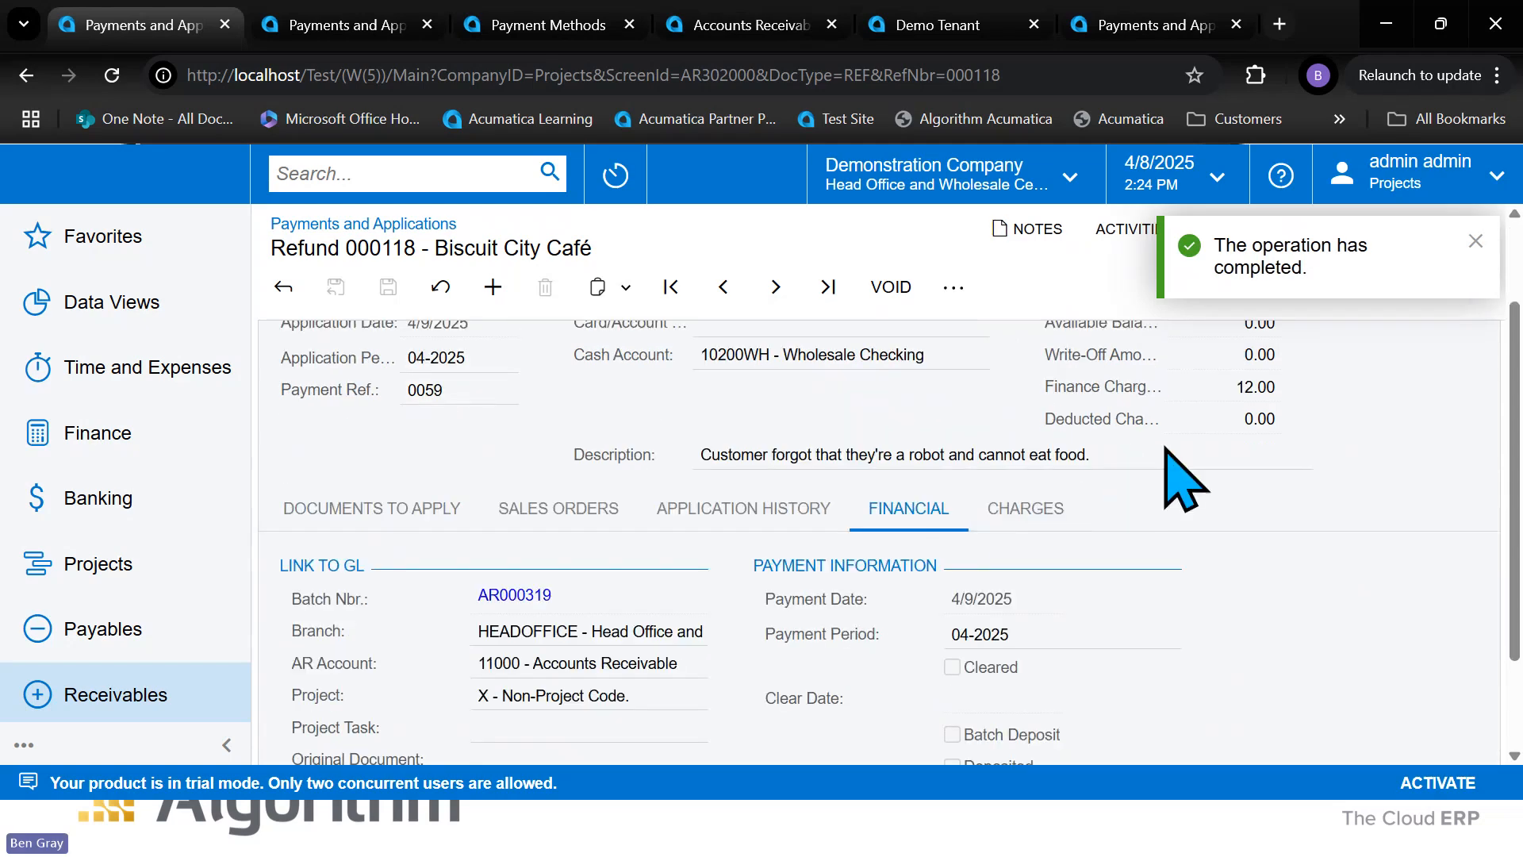
click(508, 596)
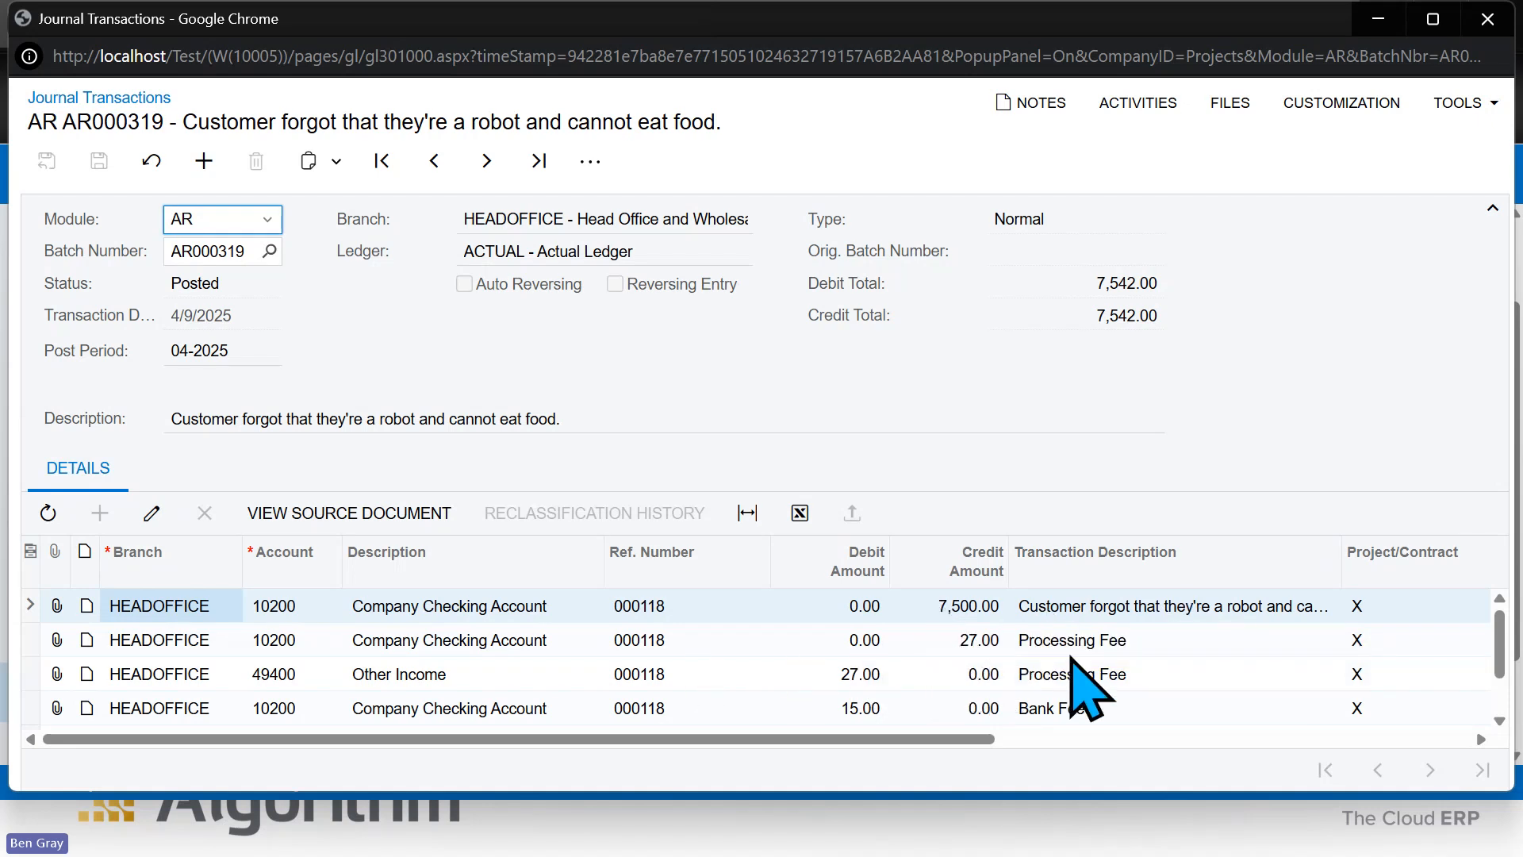
scroll(1207, 680, down, 2)
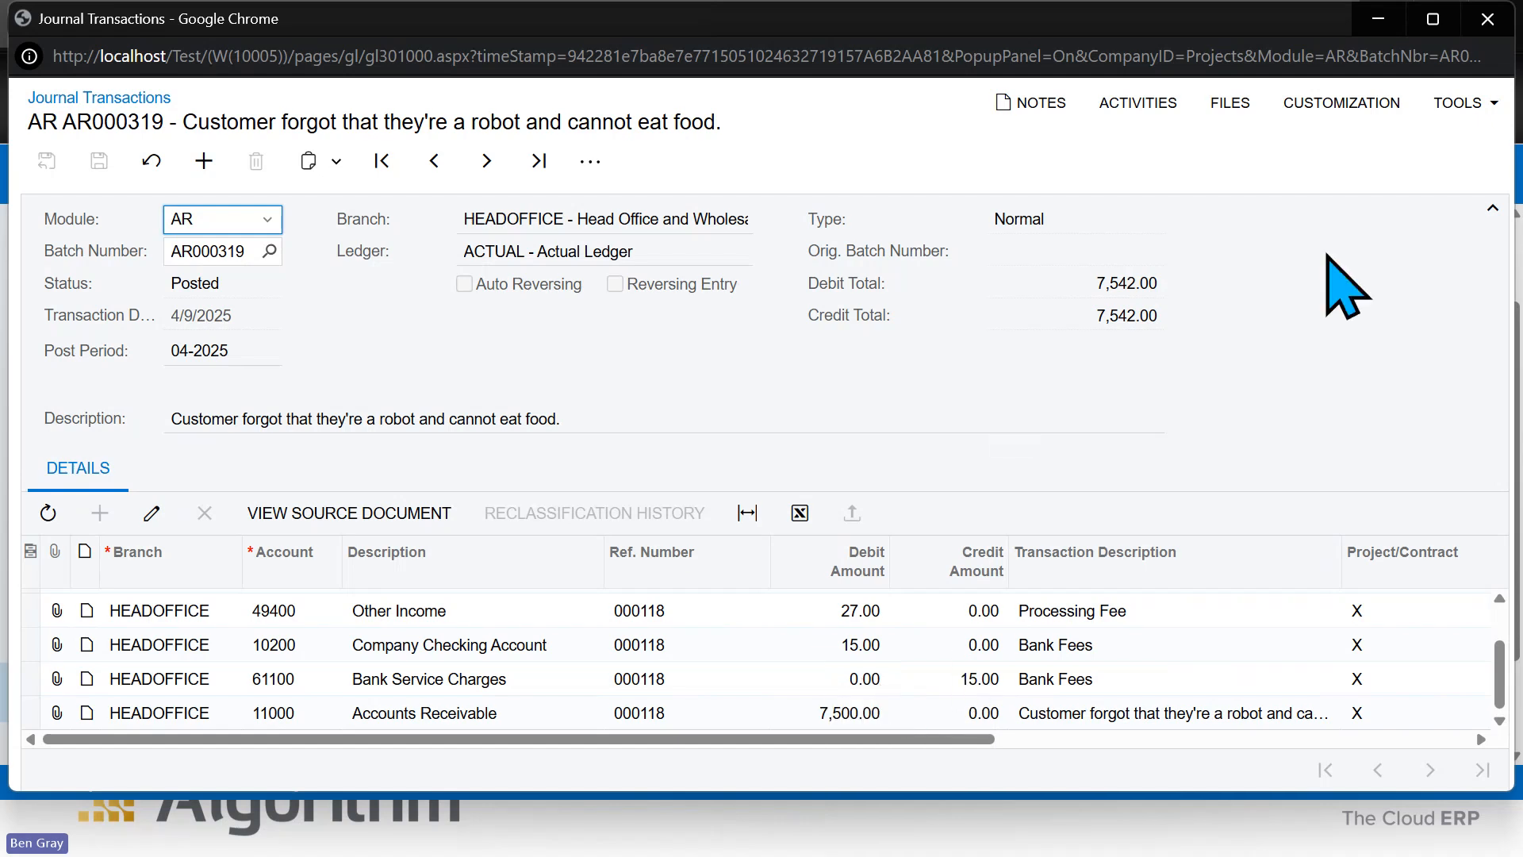
click(1489, 30)
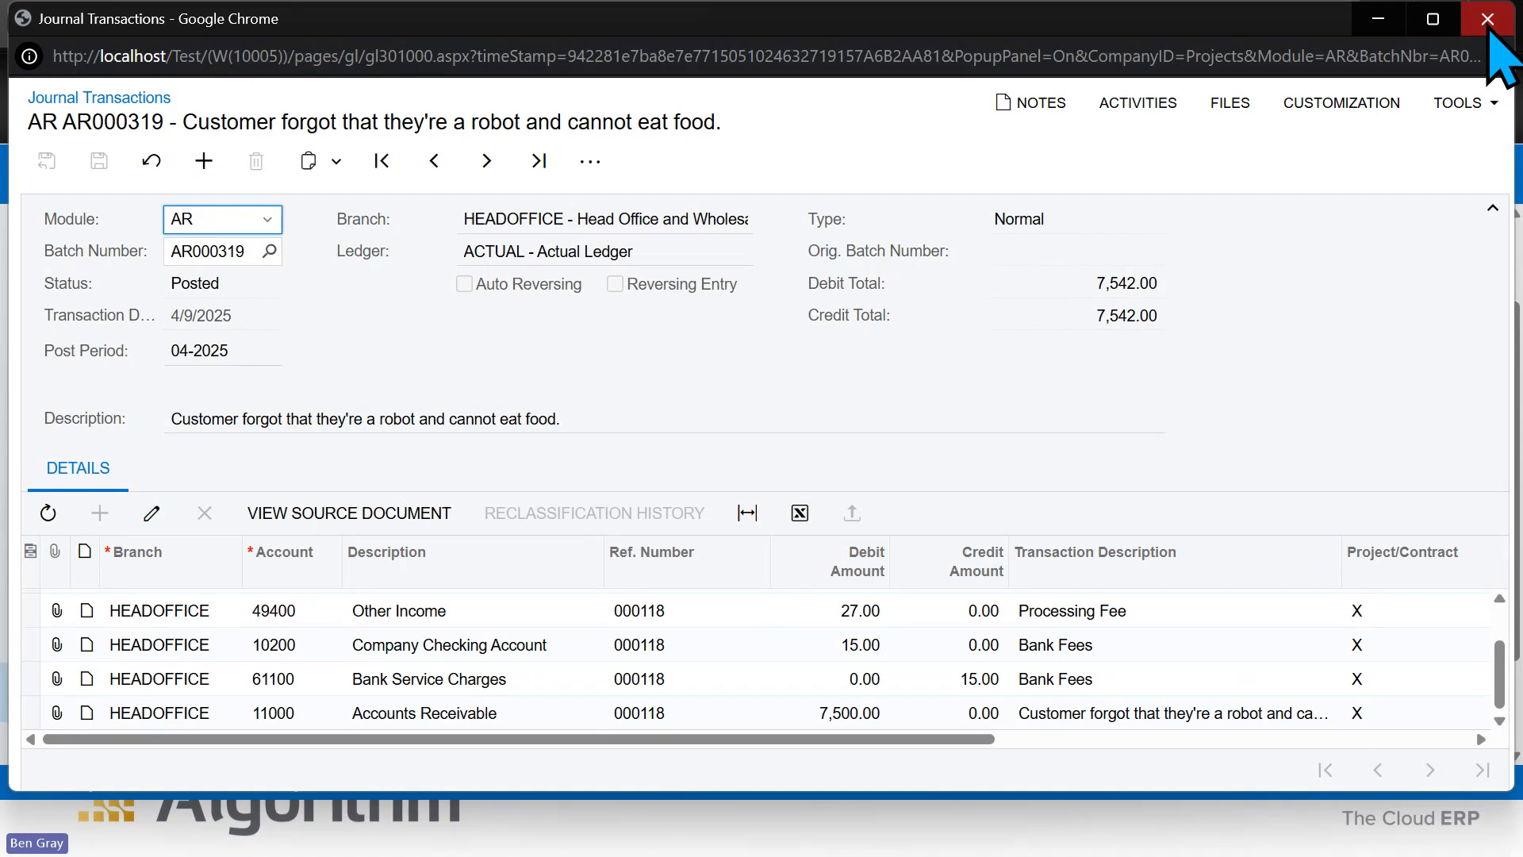
click(1489, 31)
scroll(879, 555, up, 2)
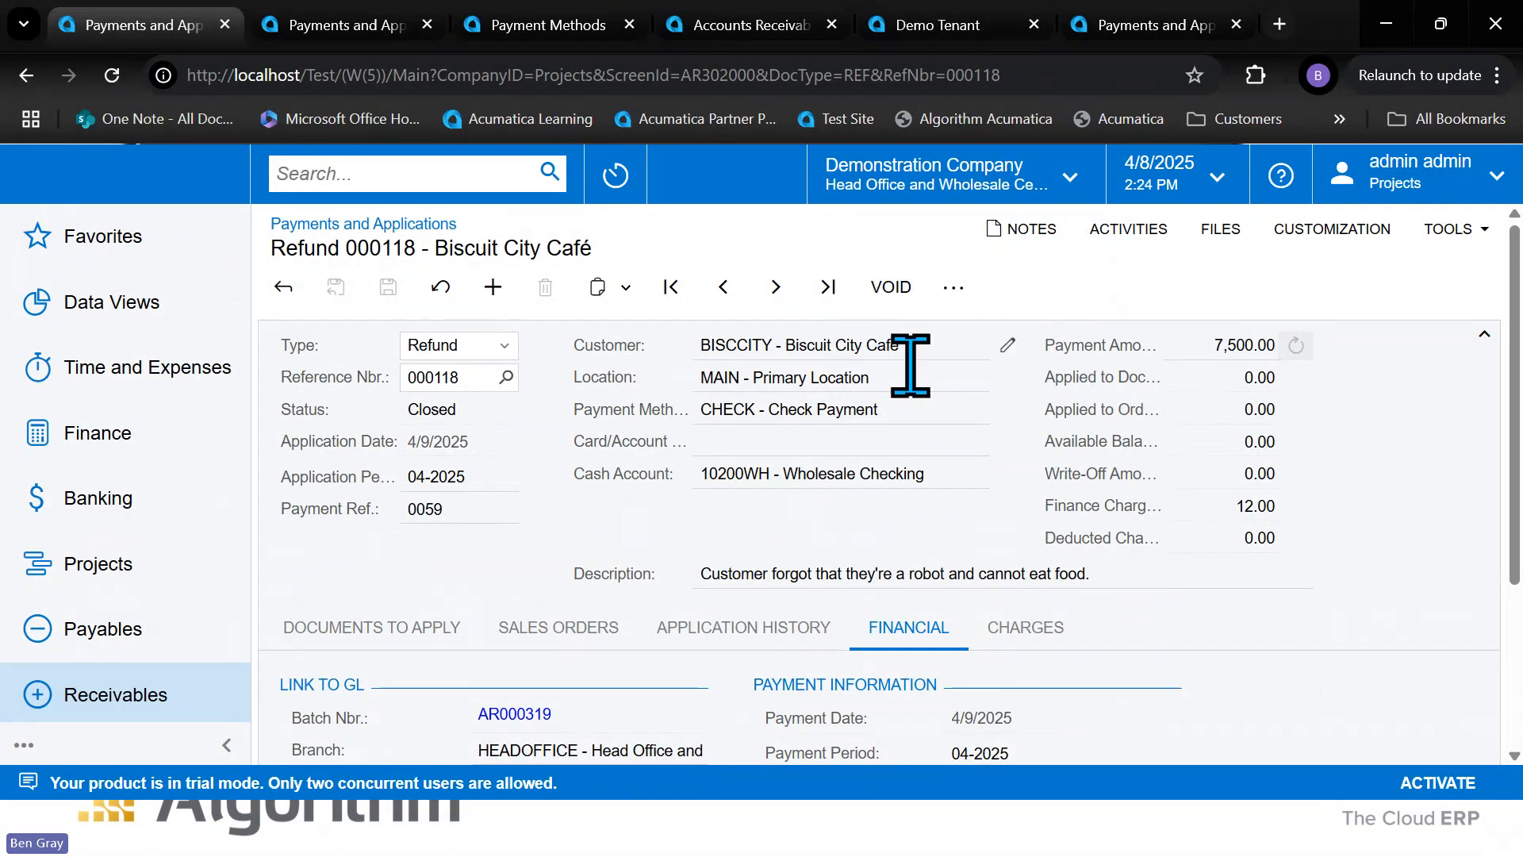
- Void the released refund, check the reversed charge lines, and release the voided refund
click(895, 289)
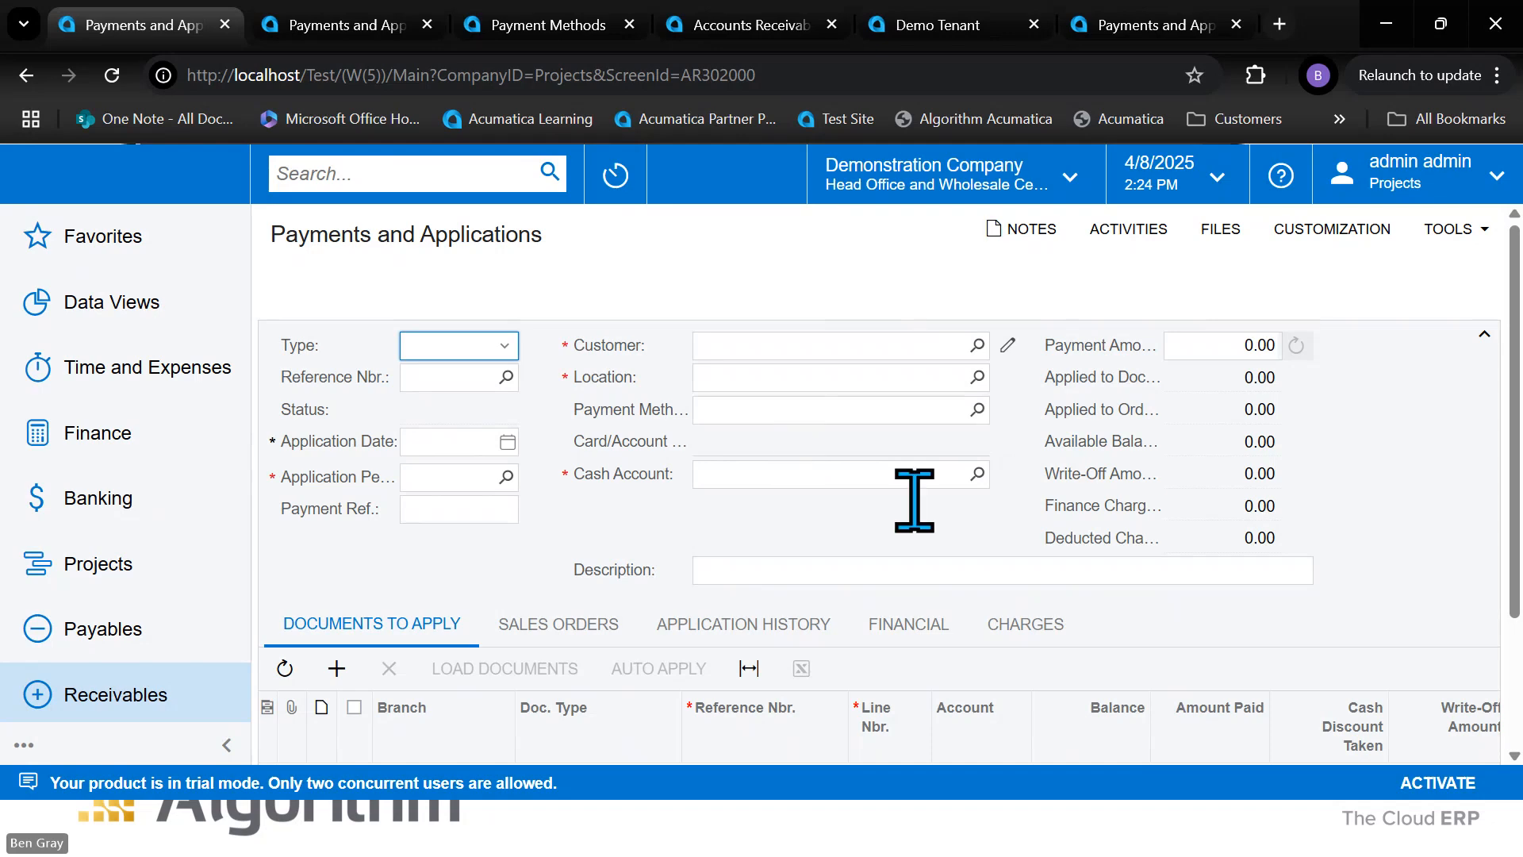
scroll(1125, 578, down, 2)
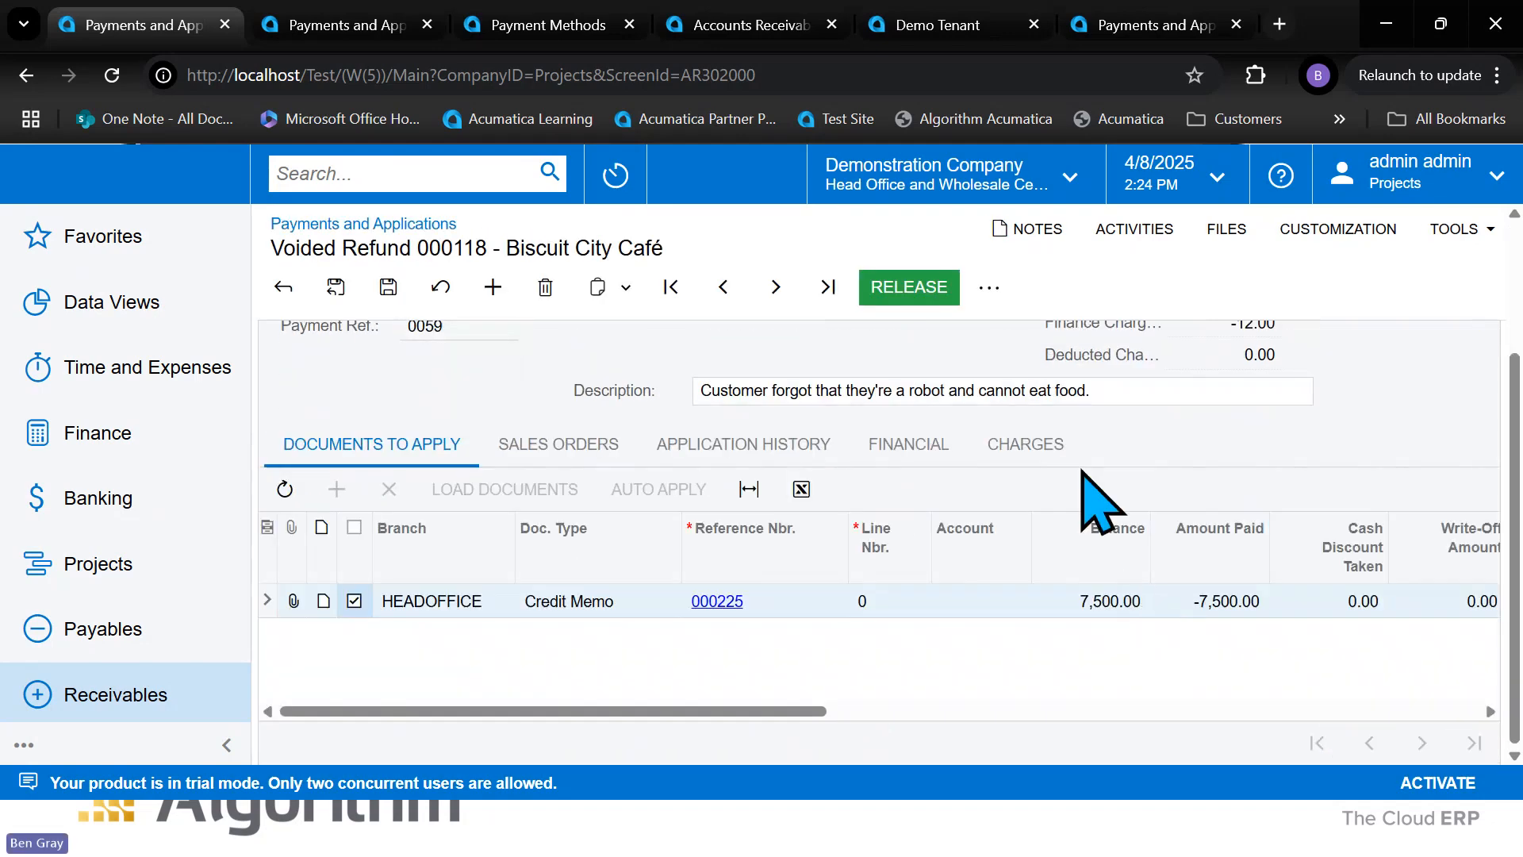
click(1031, 446)
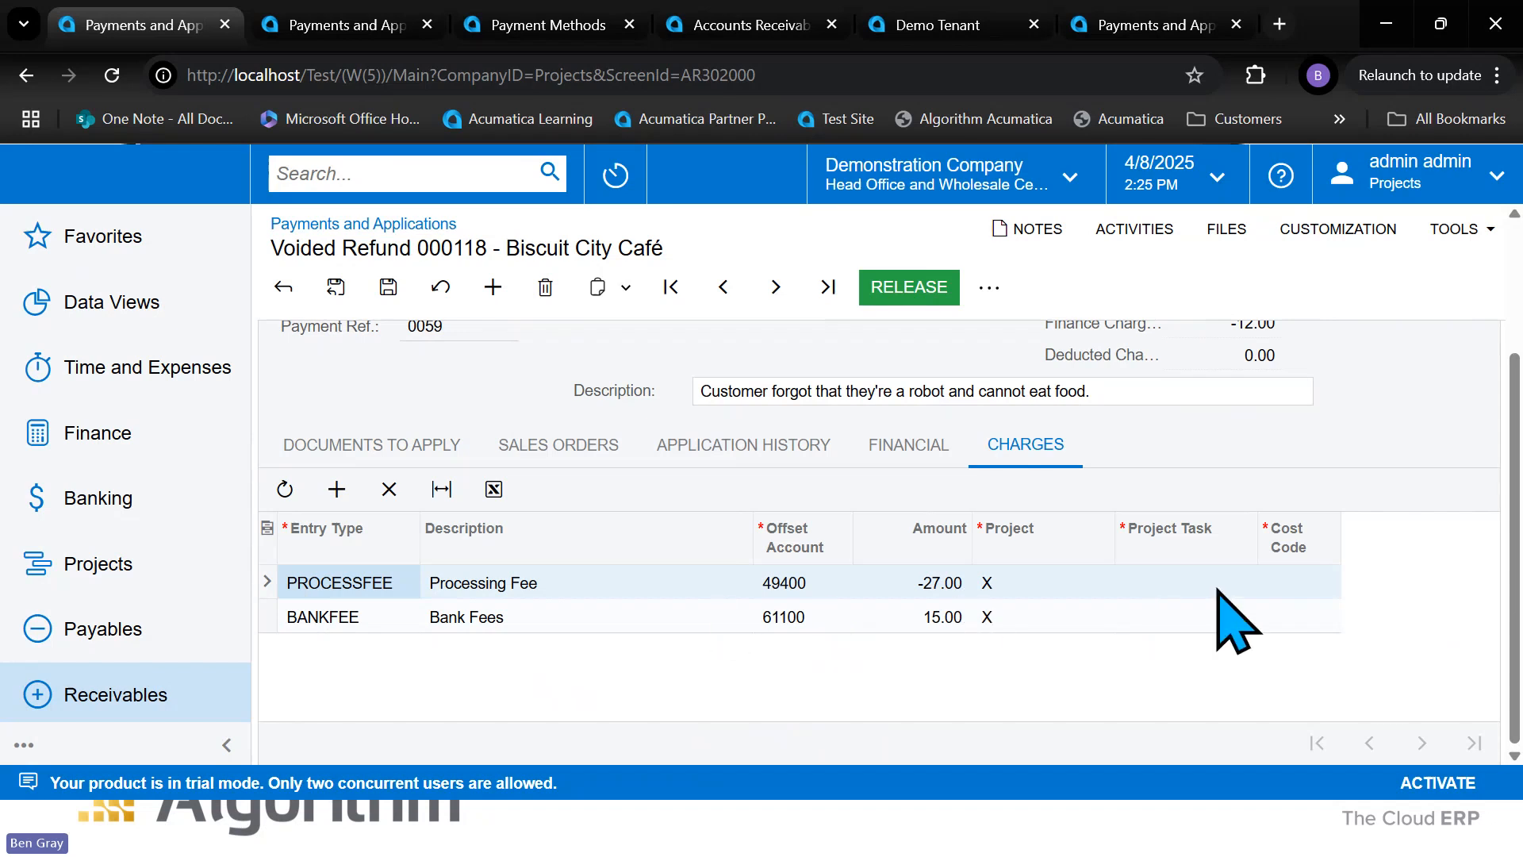
click(908, 292)
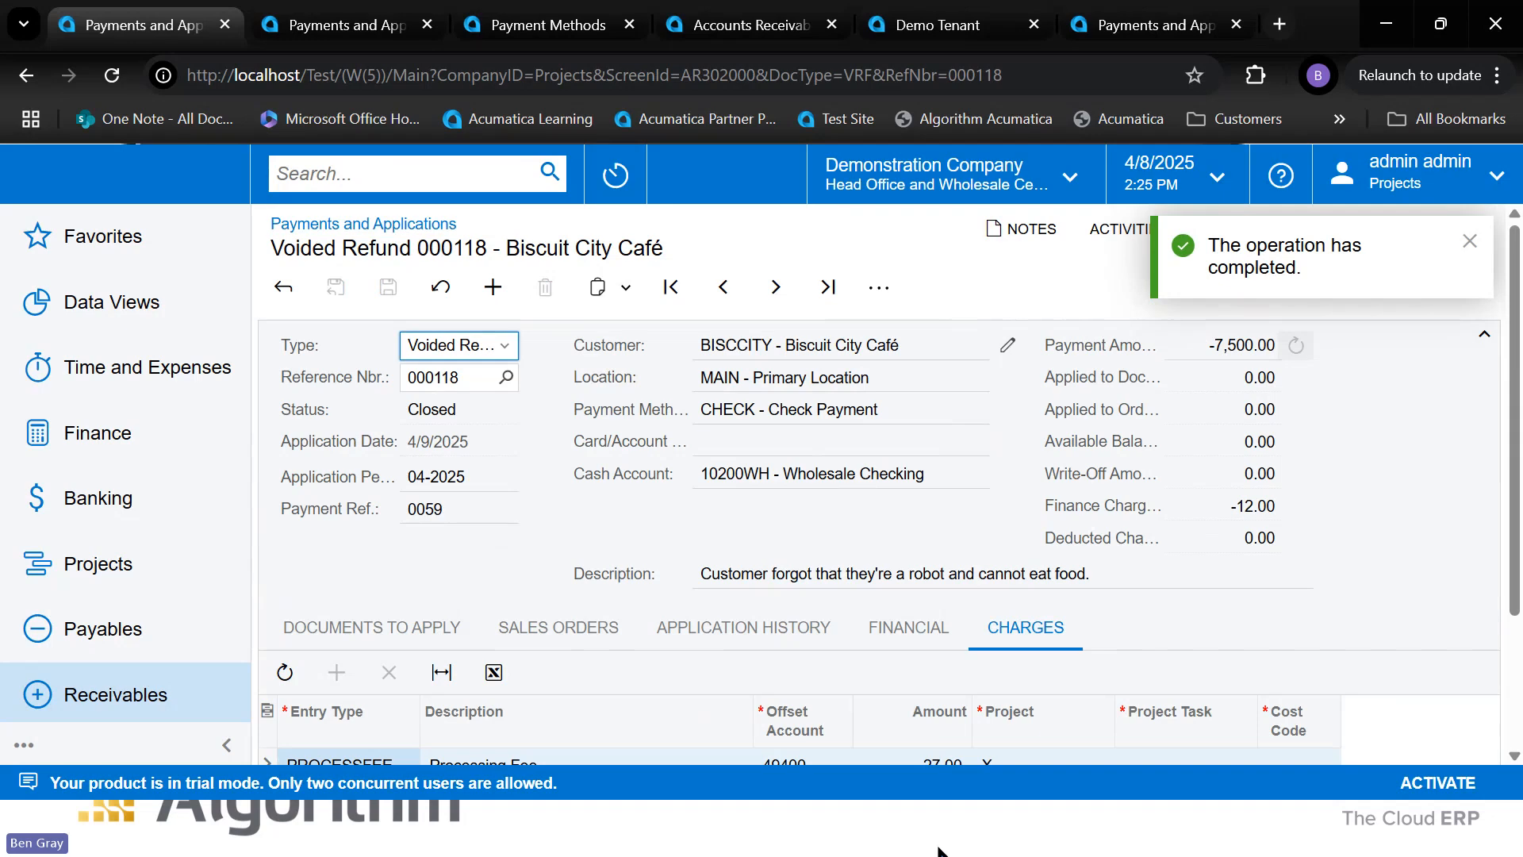
- Switch to the PowerPoint slide show
key(alt+Tab)
key(alt+Tab)
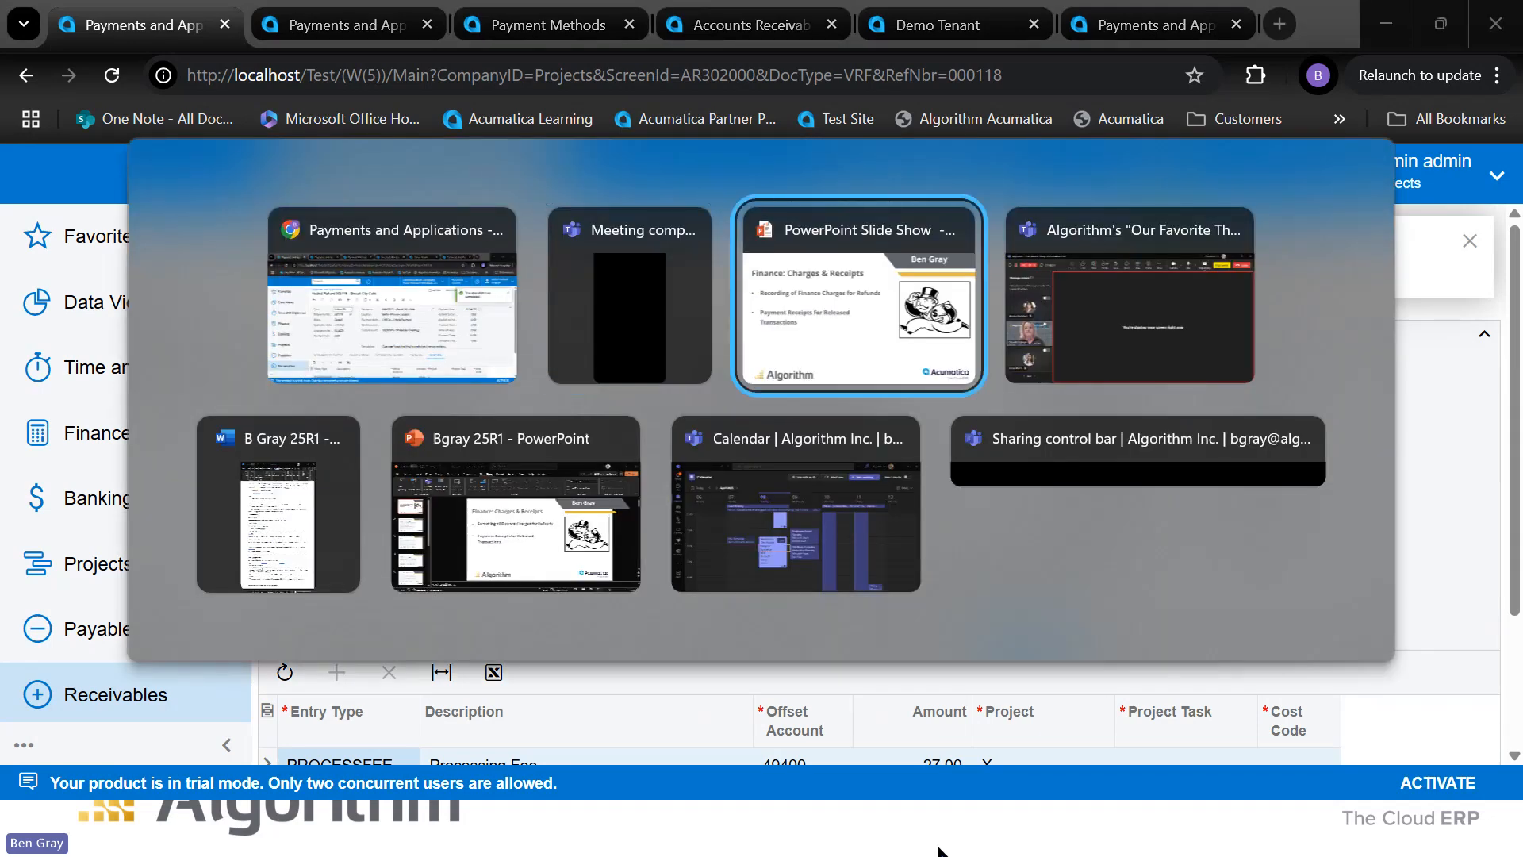
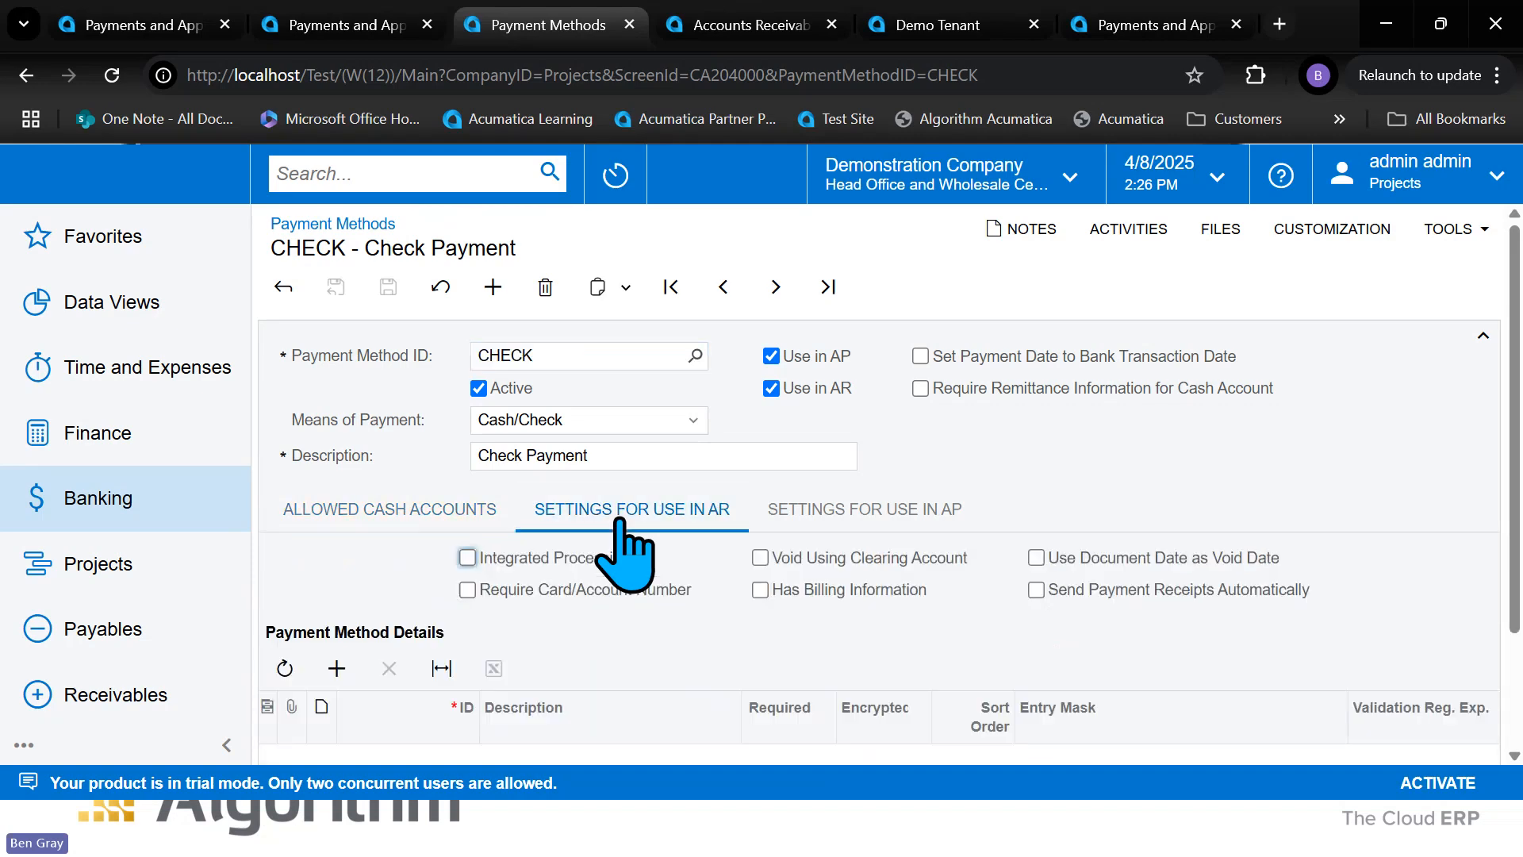
- Examine the CHECK payment method's AR settings and the default mailing sources in Accounts Receivable Preferences, including the second page
scroll(1229, 504, down, 2)
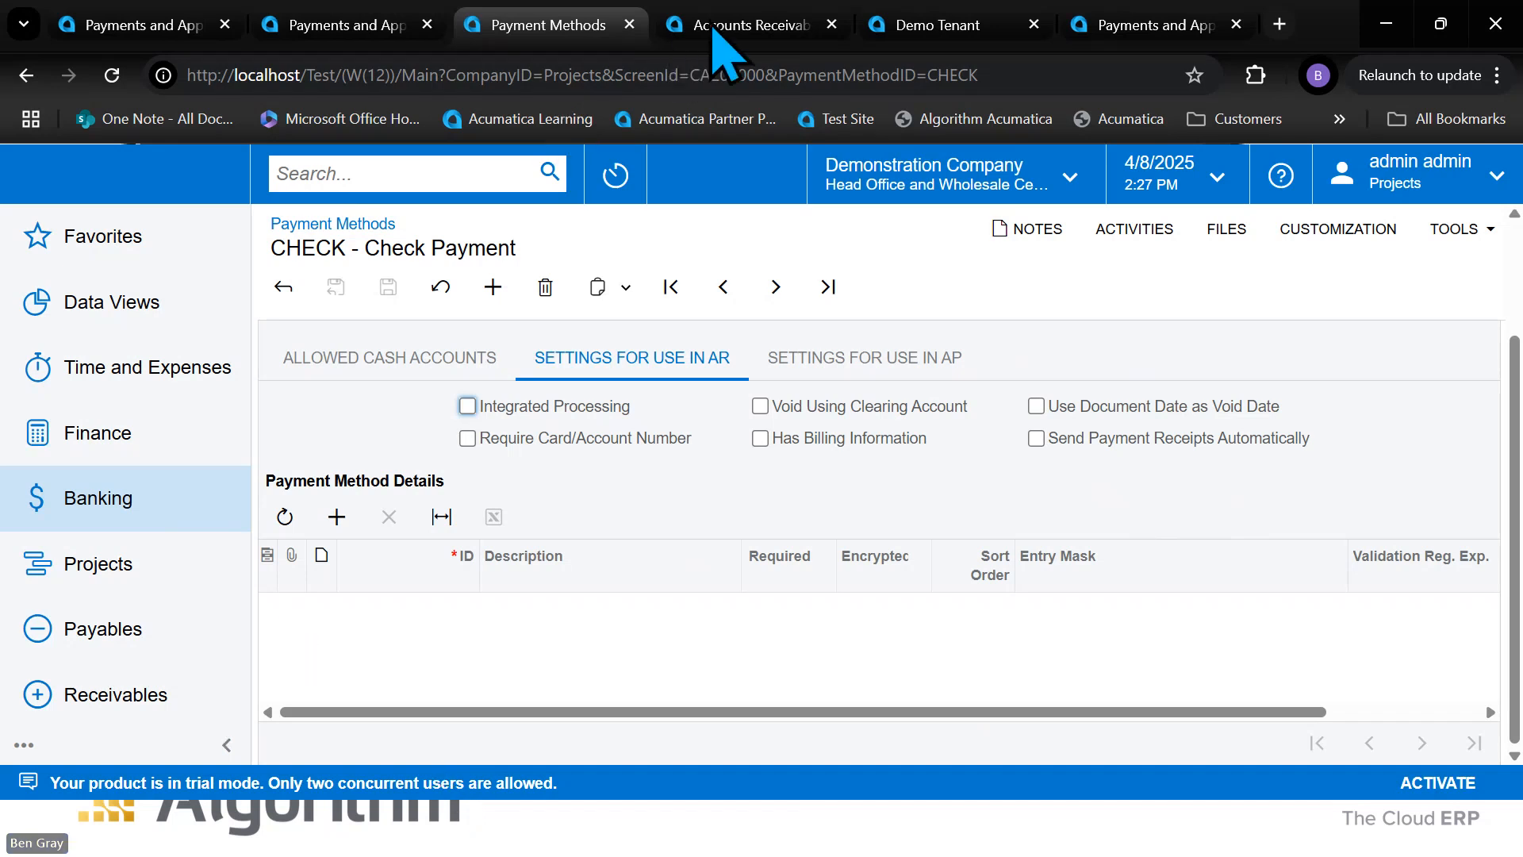
click(782, 28)
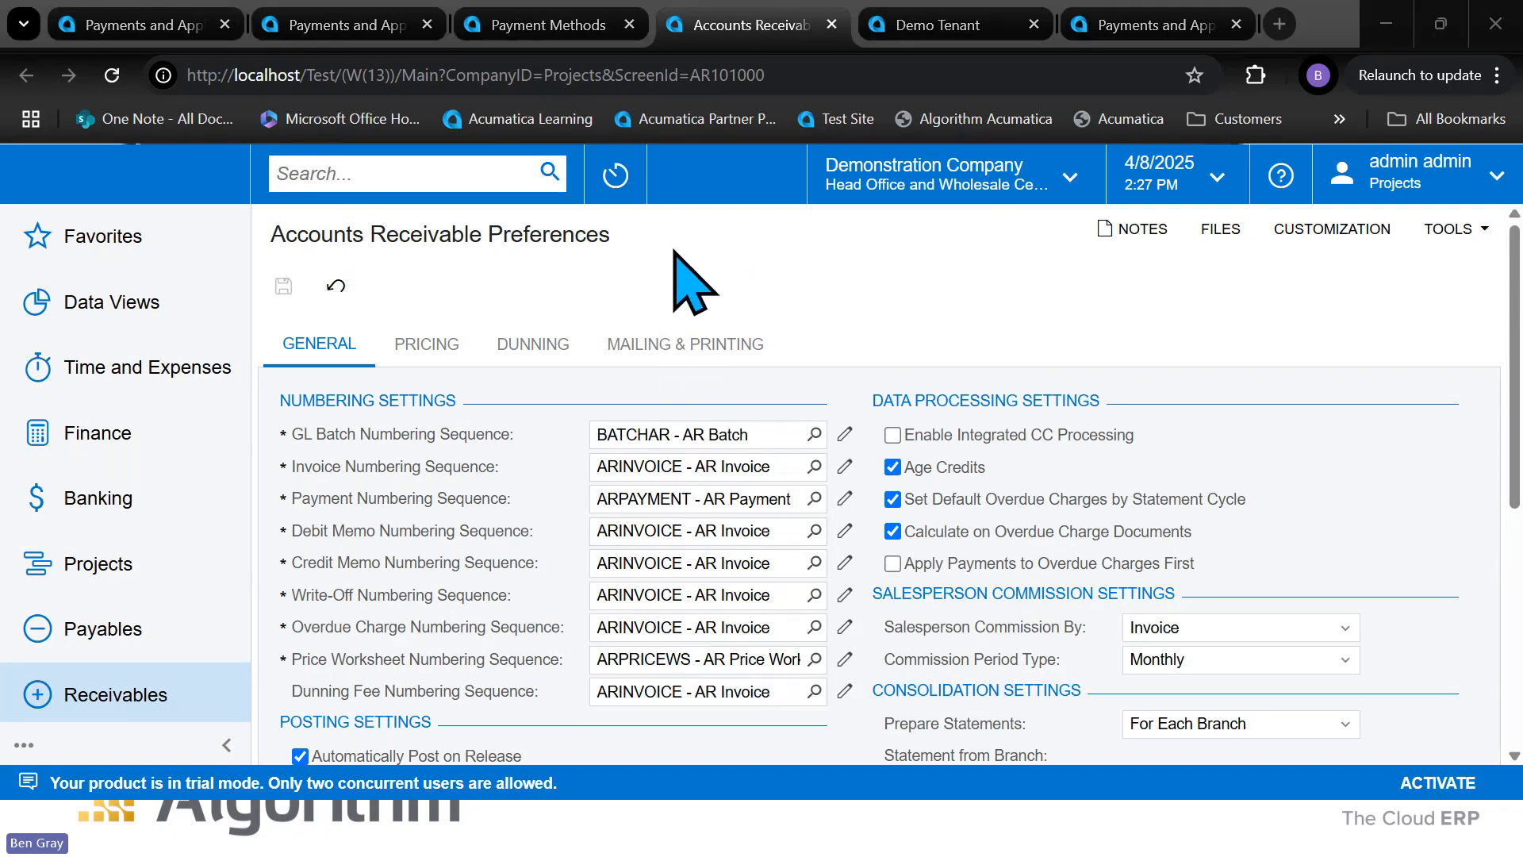
click(679, 349)
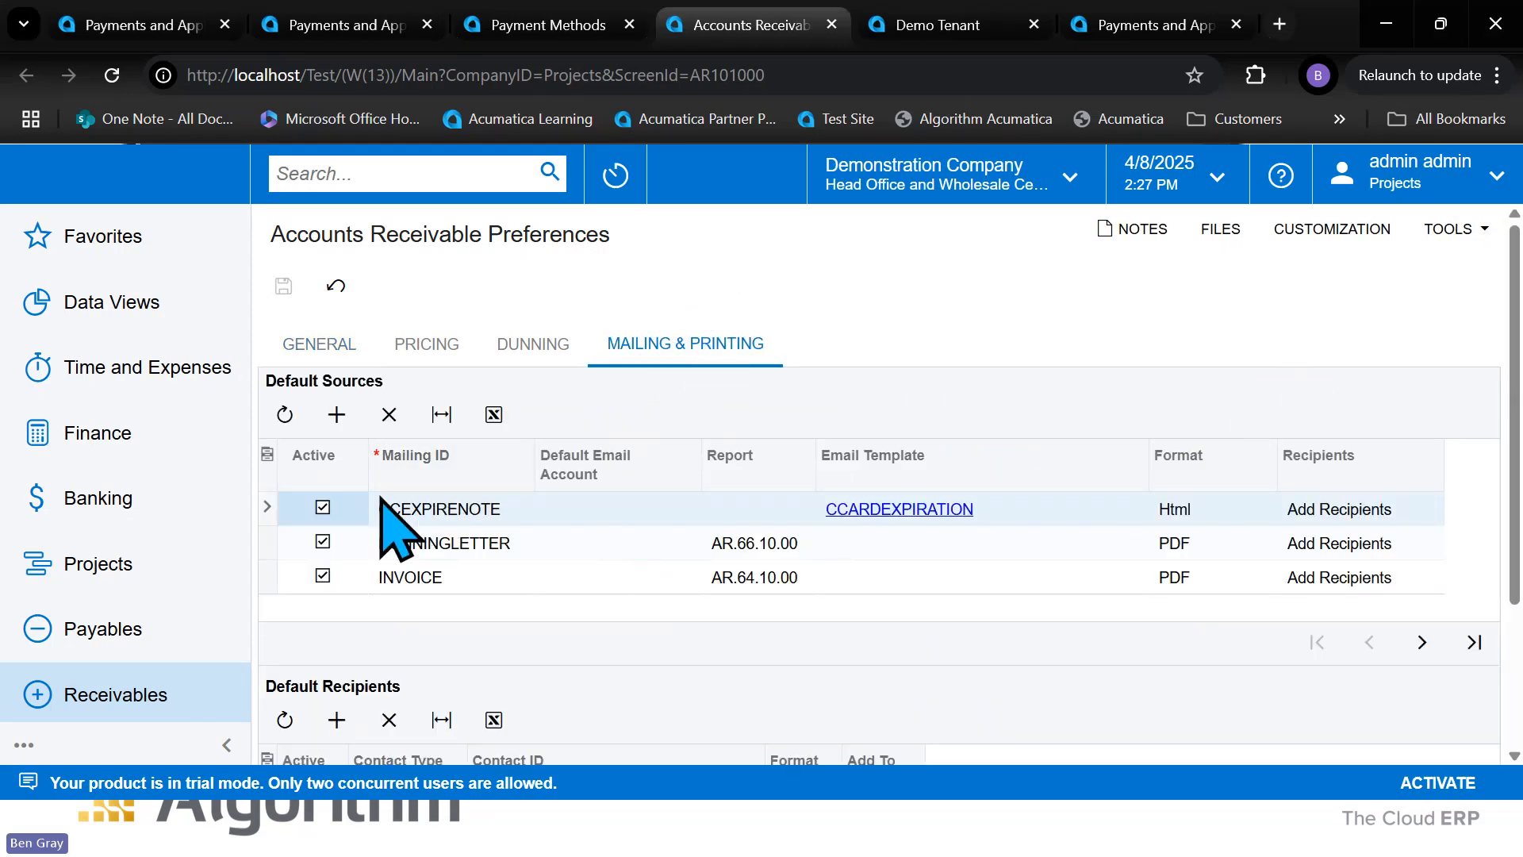
click(1423, 641)
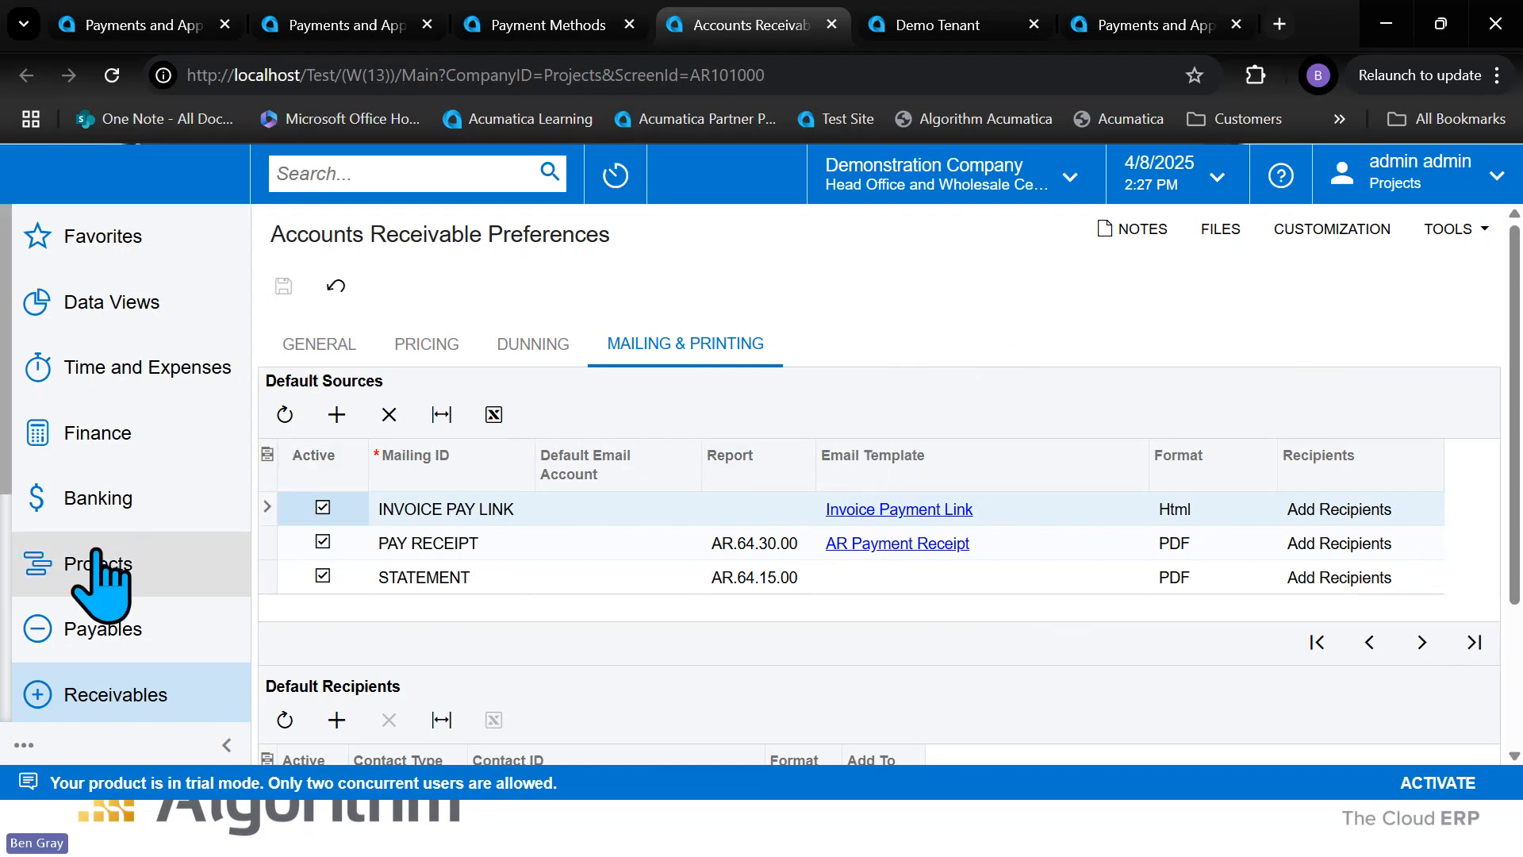
scroll(164, 537, down, 3)
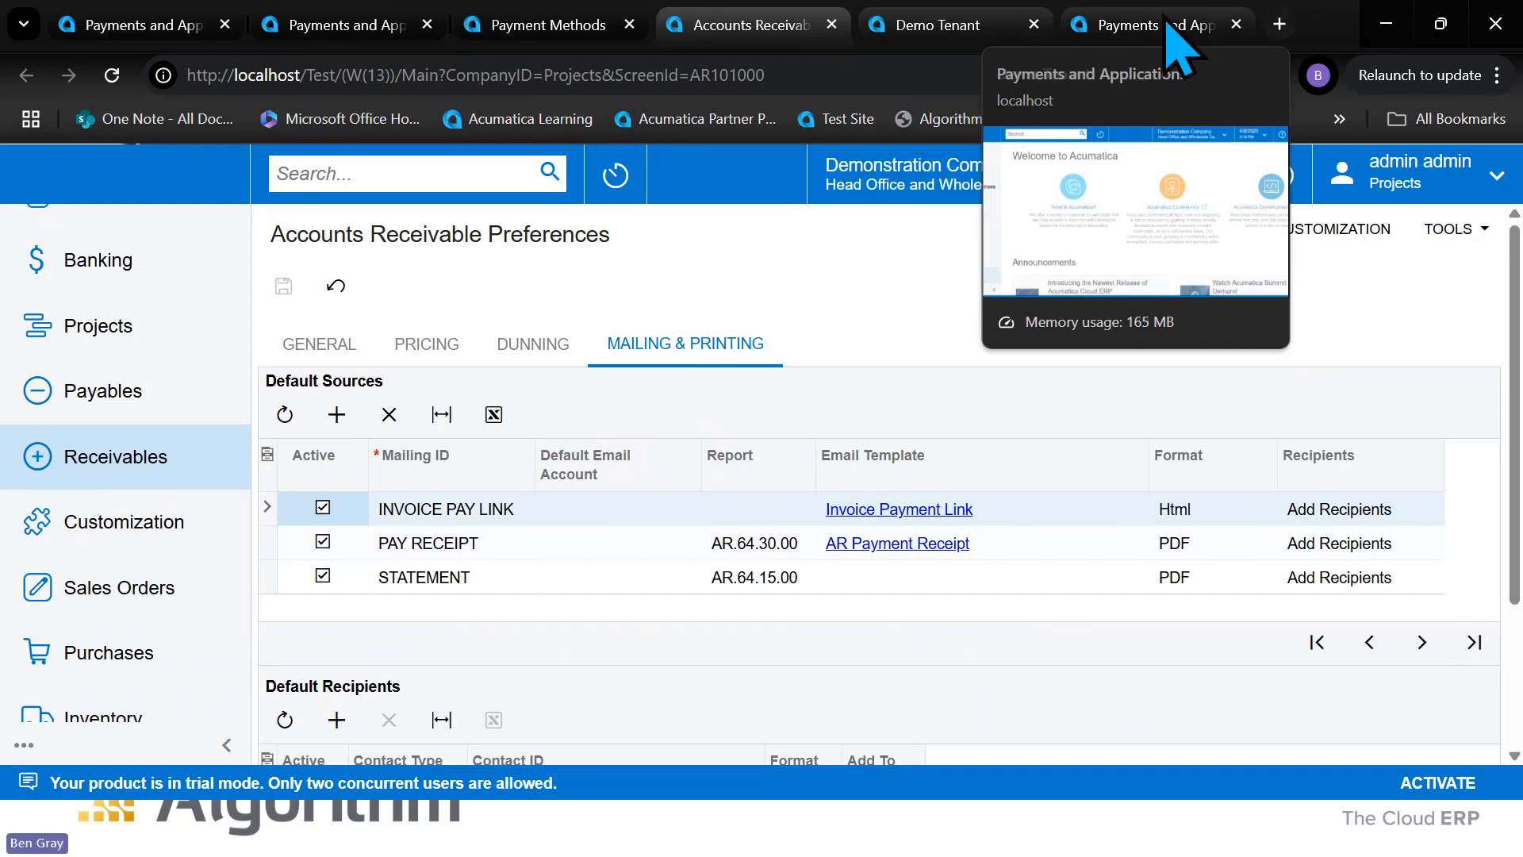
- Generate the printable payment receipt for the open All Demo check payment and examine its billing and payment details
click(1180, 46)
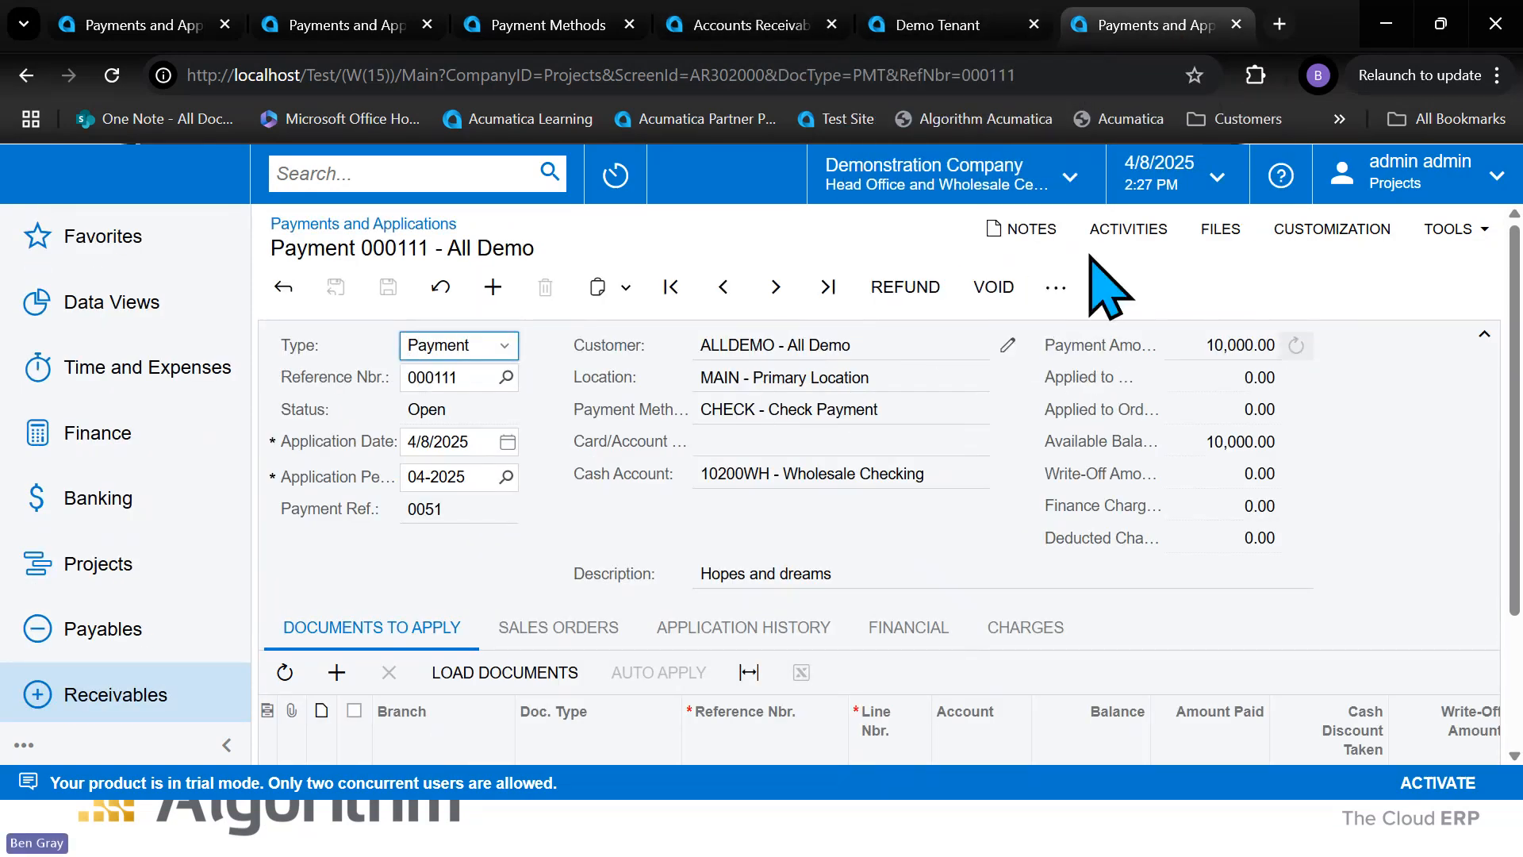
click(1057, 289)
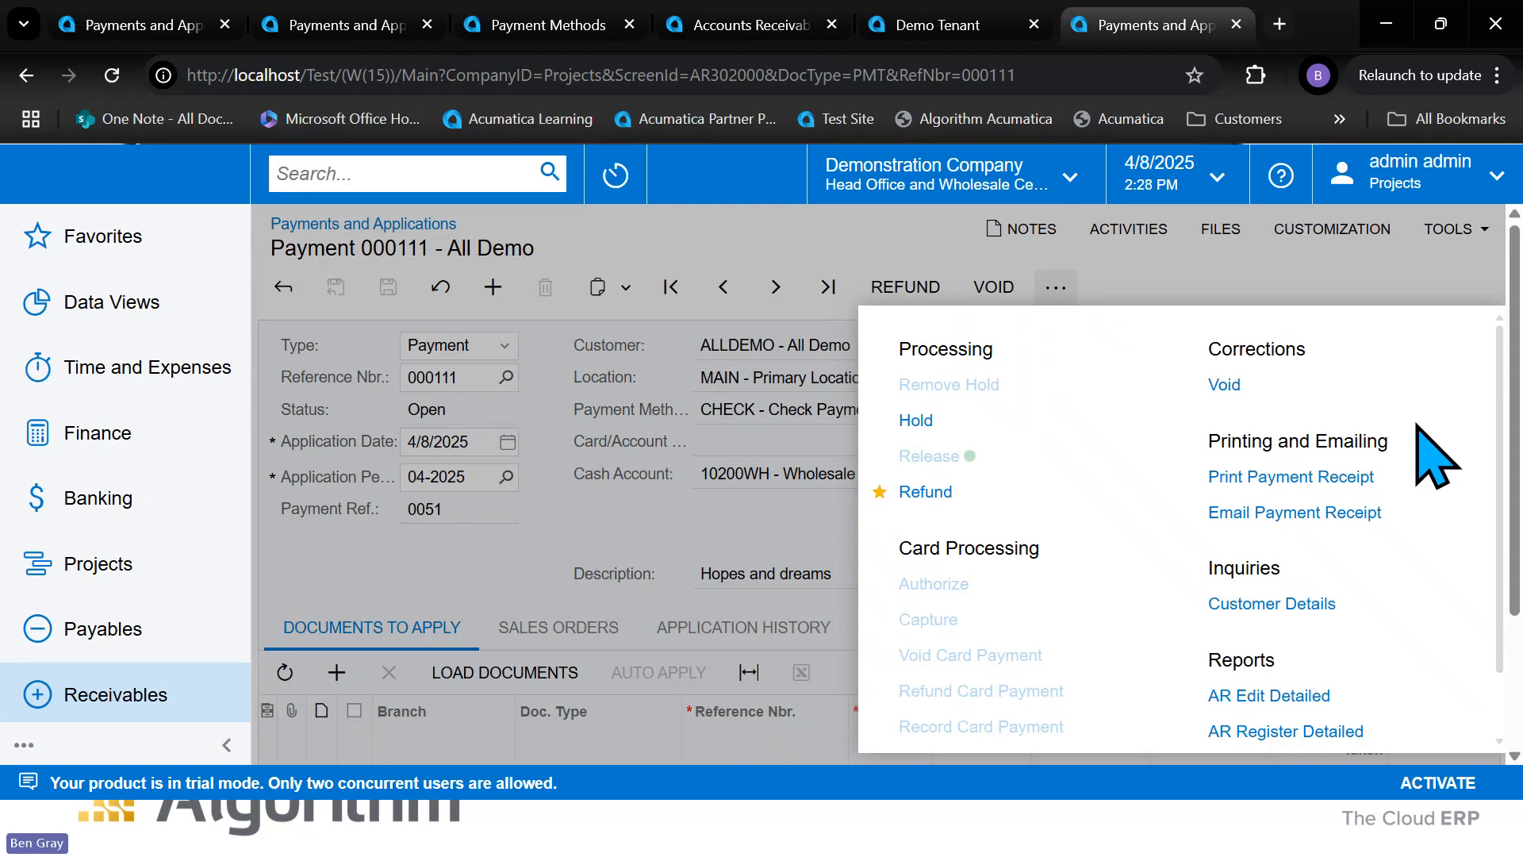
click(1260, 477)
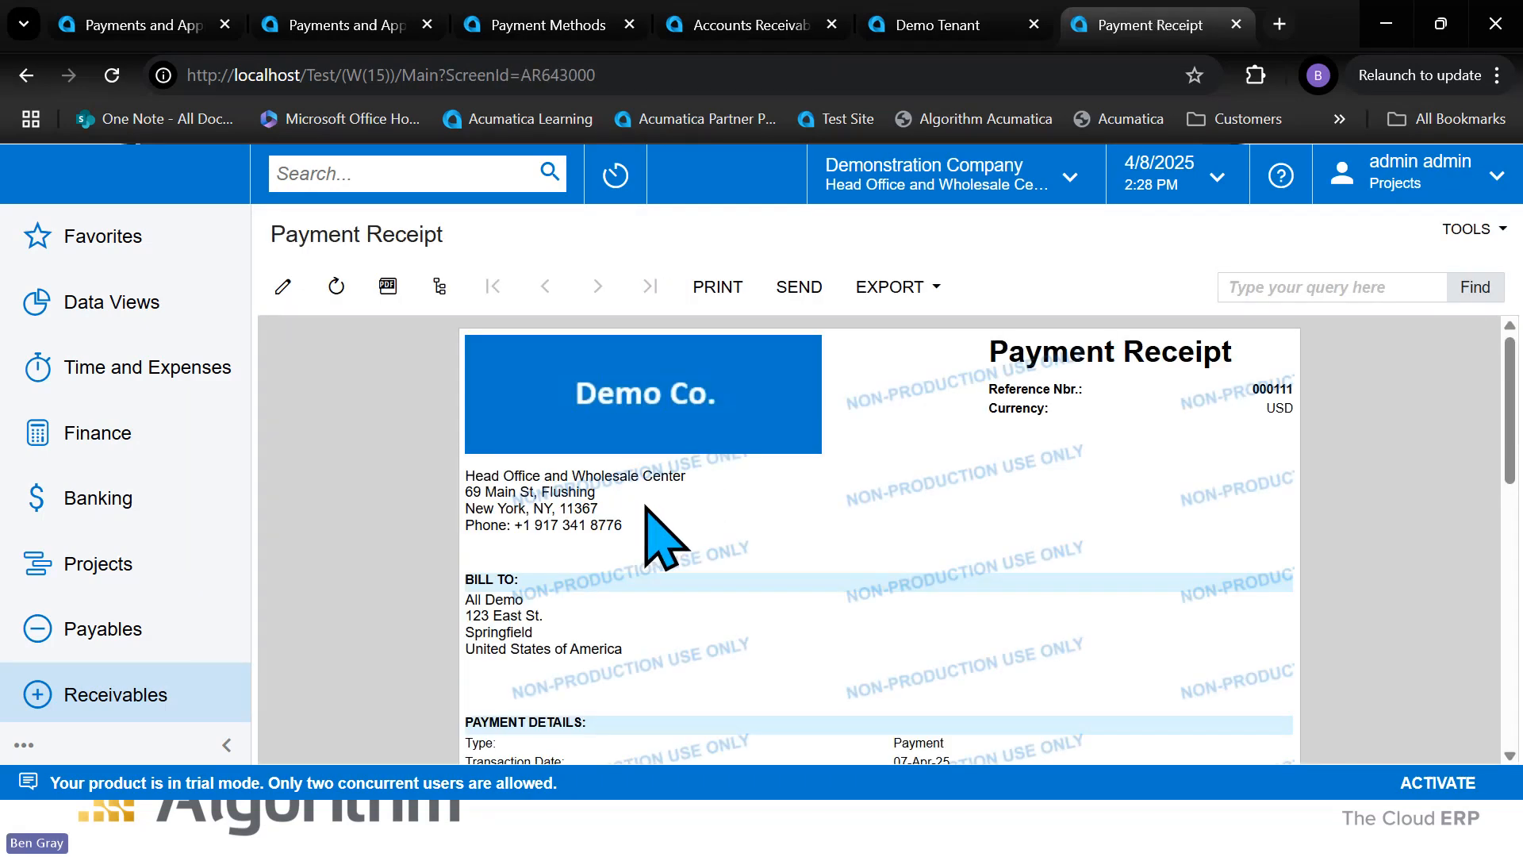
scroll(1142, 540, down, 3)
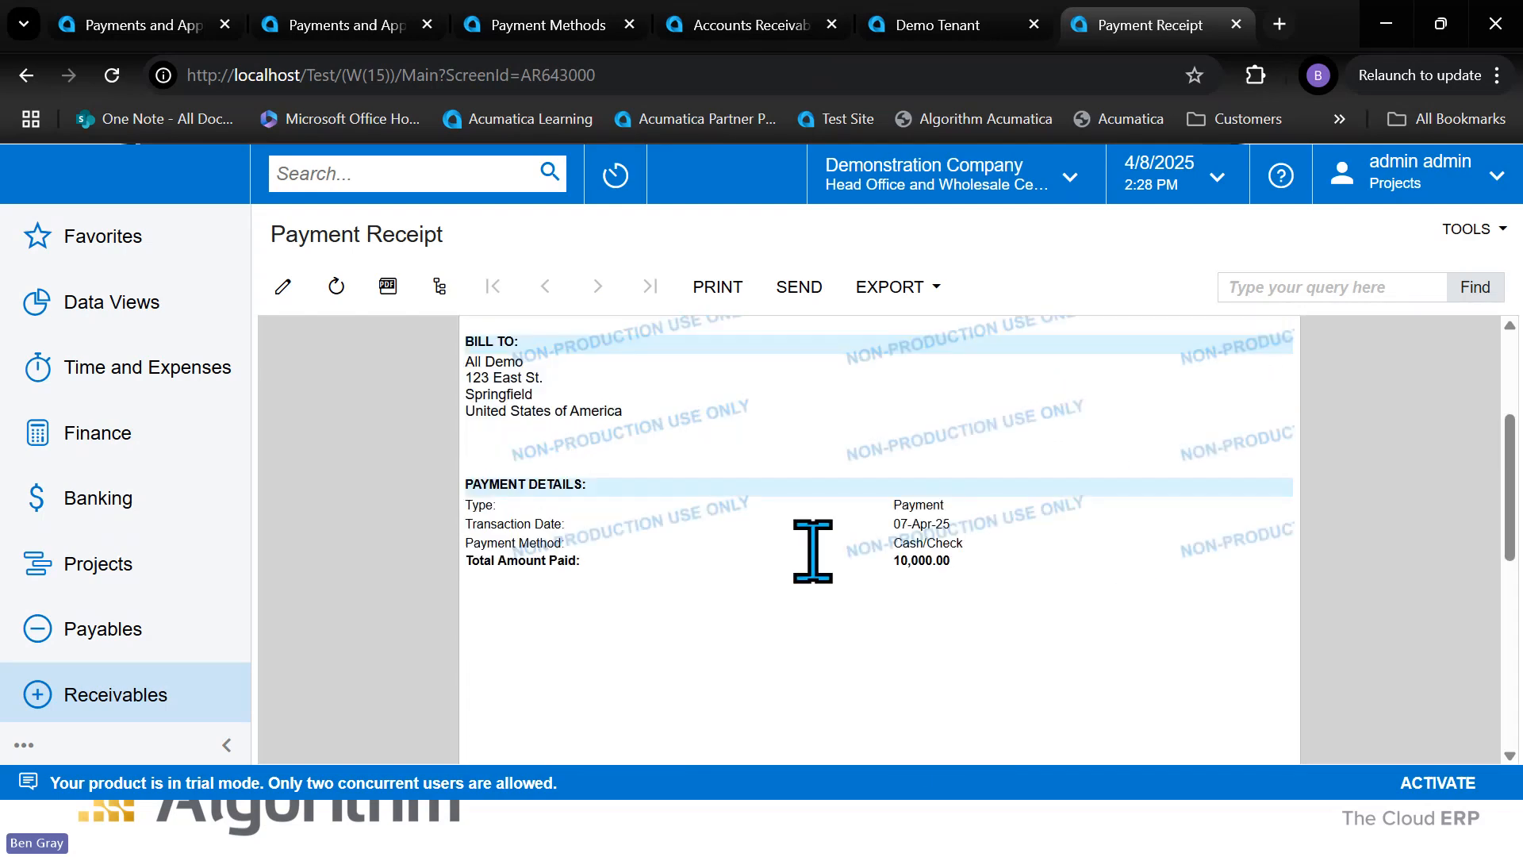
scroll(831, 564, up, 3)
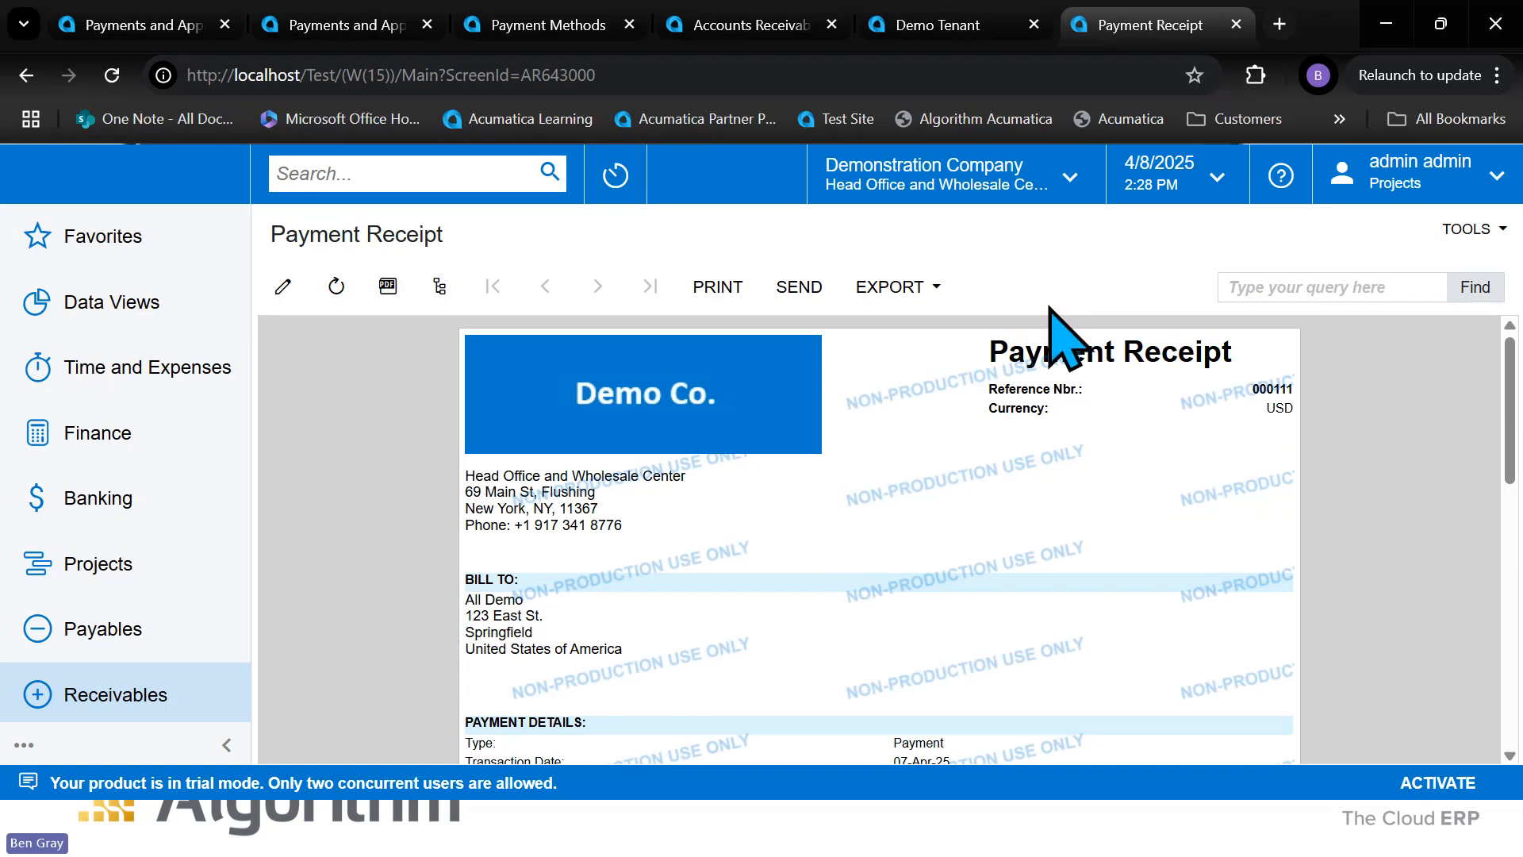
- Return to the payment record and examine its print and email options in the financial details
right_click(28, 75)
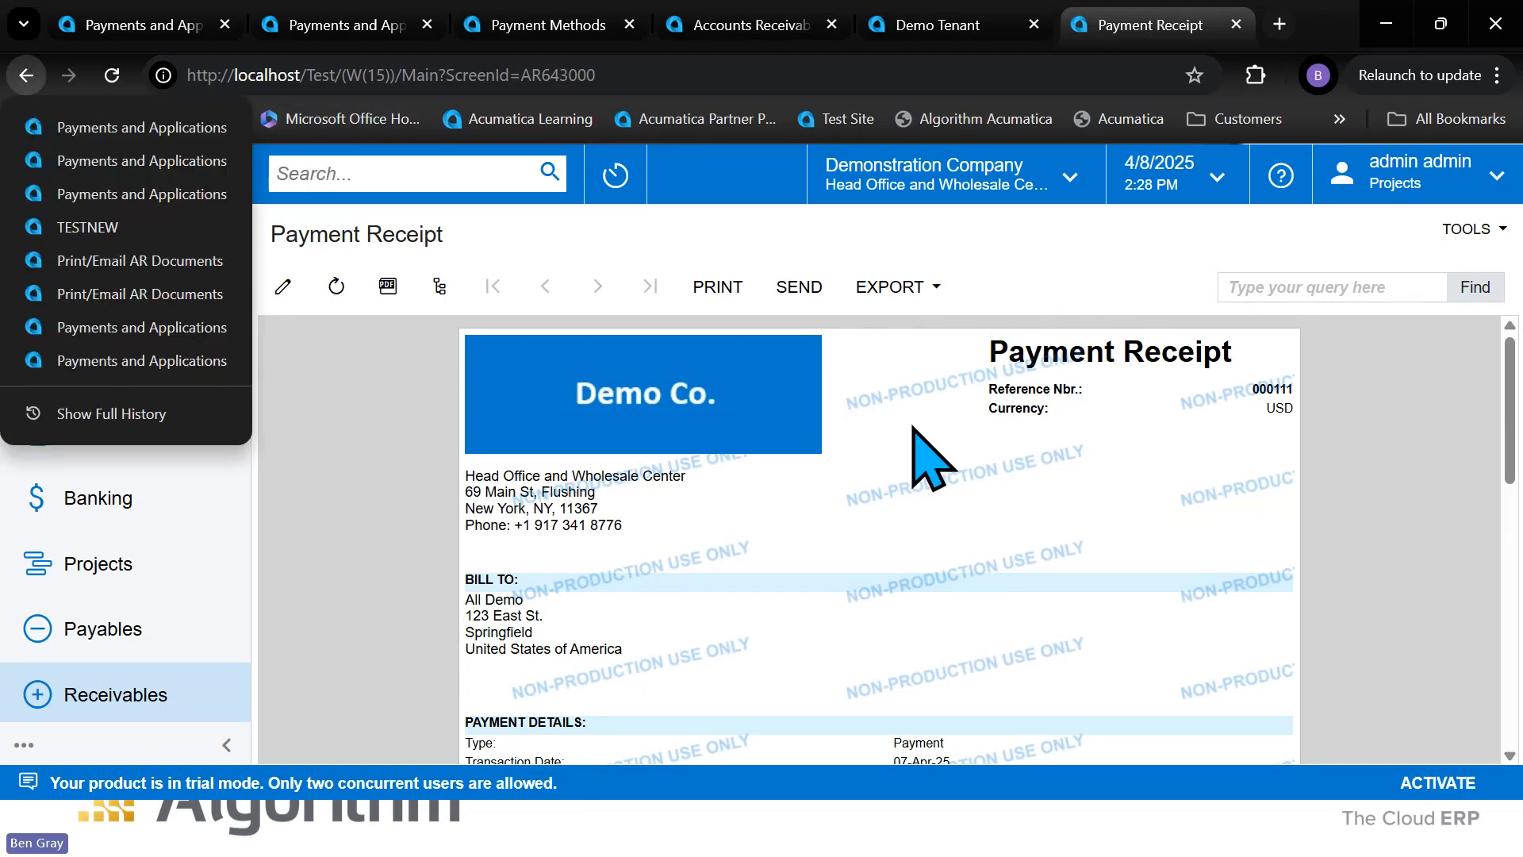
click(100, 127)
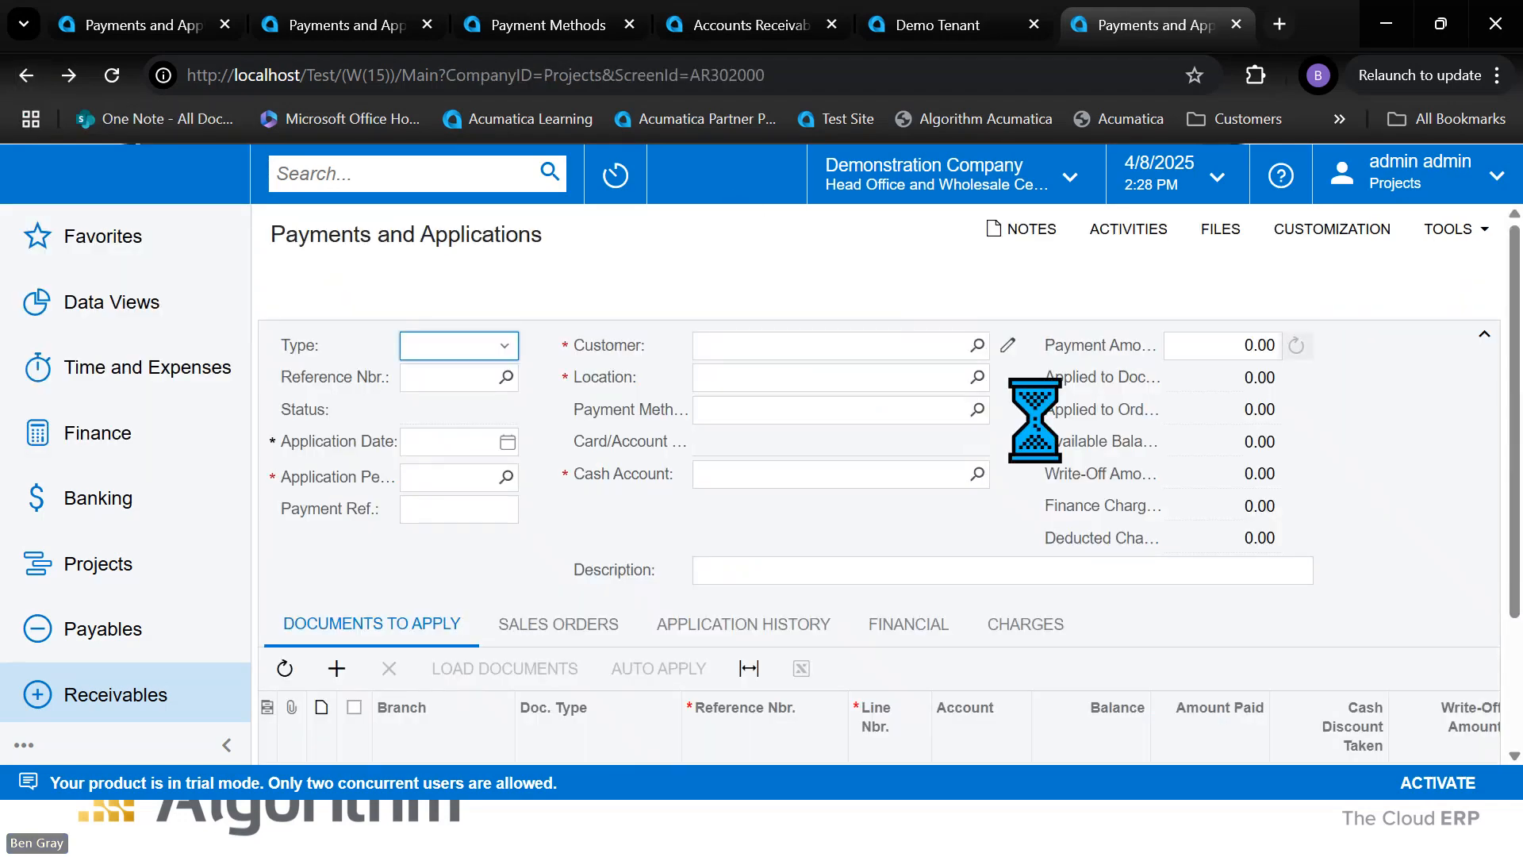
click(912, 630)
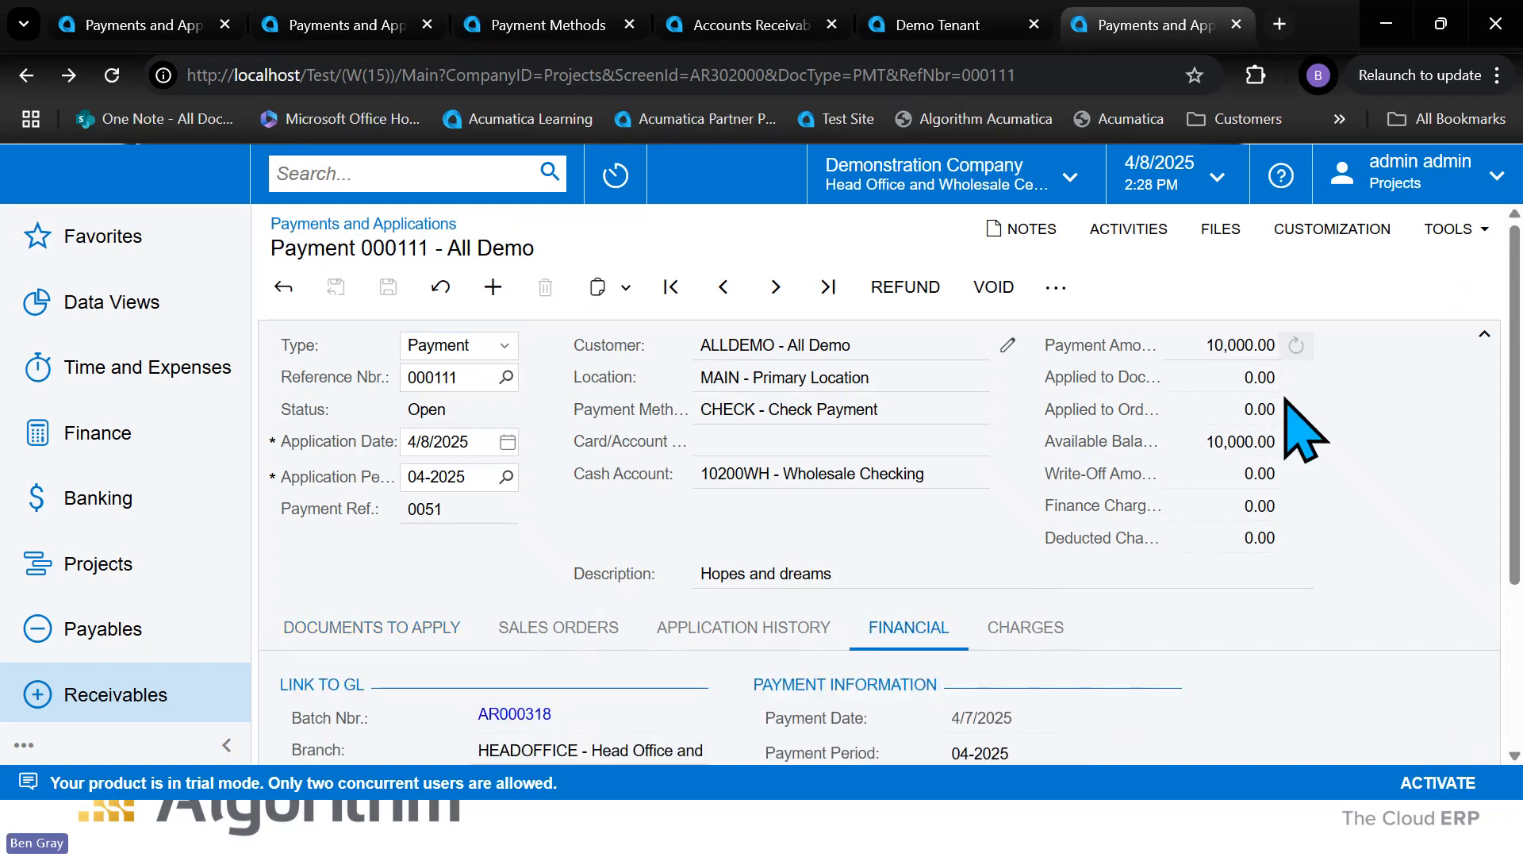
scroll(1125, 454, down, 3)
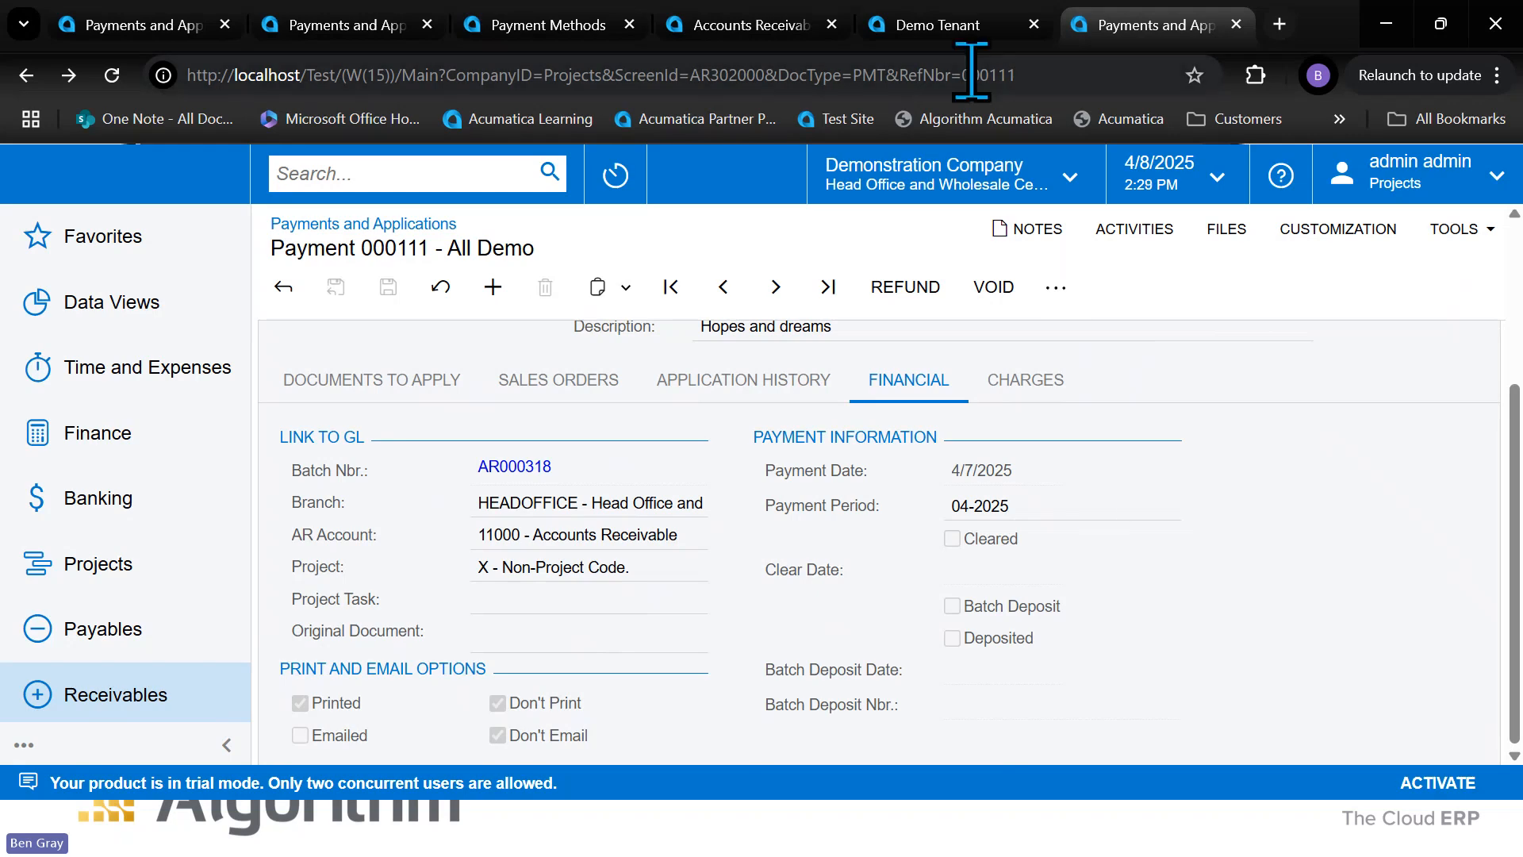
- Open the Print/Email AR Documents process from Receivables and examine the available actions, including Email Payment Receipts
click(944, 32)
scroll(119, 476, down, 3)
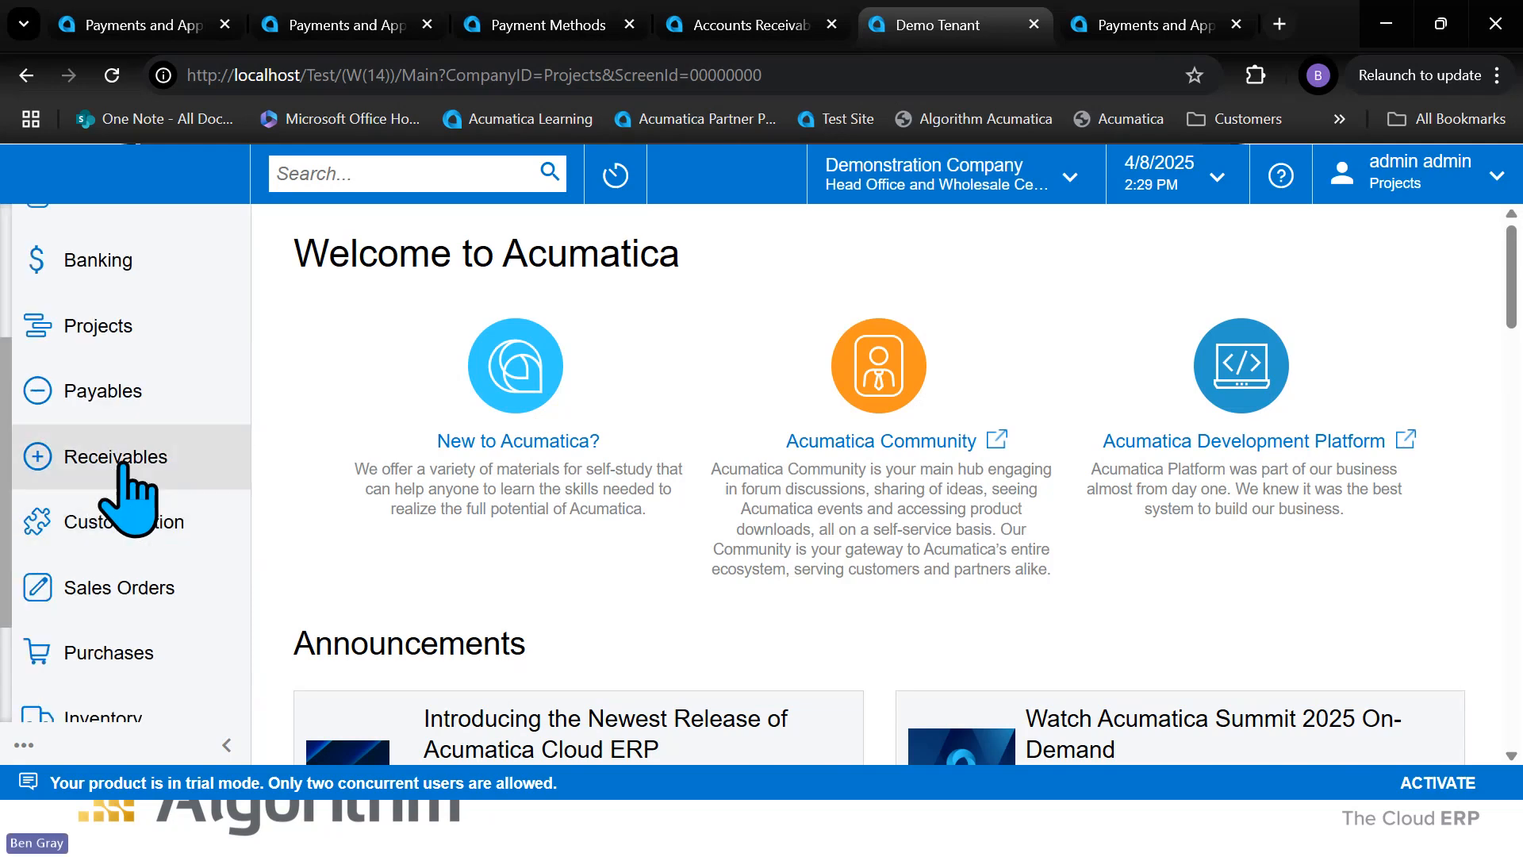
click(116, 473)
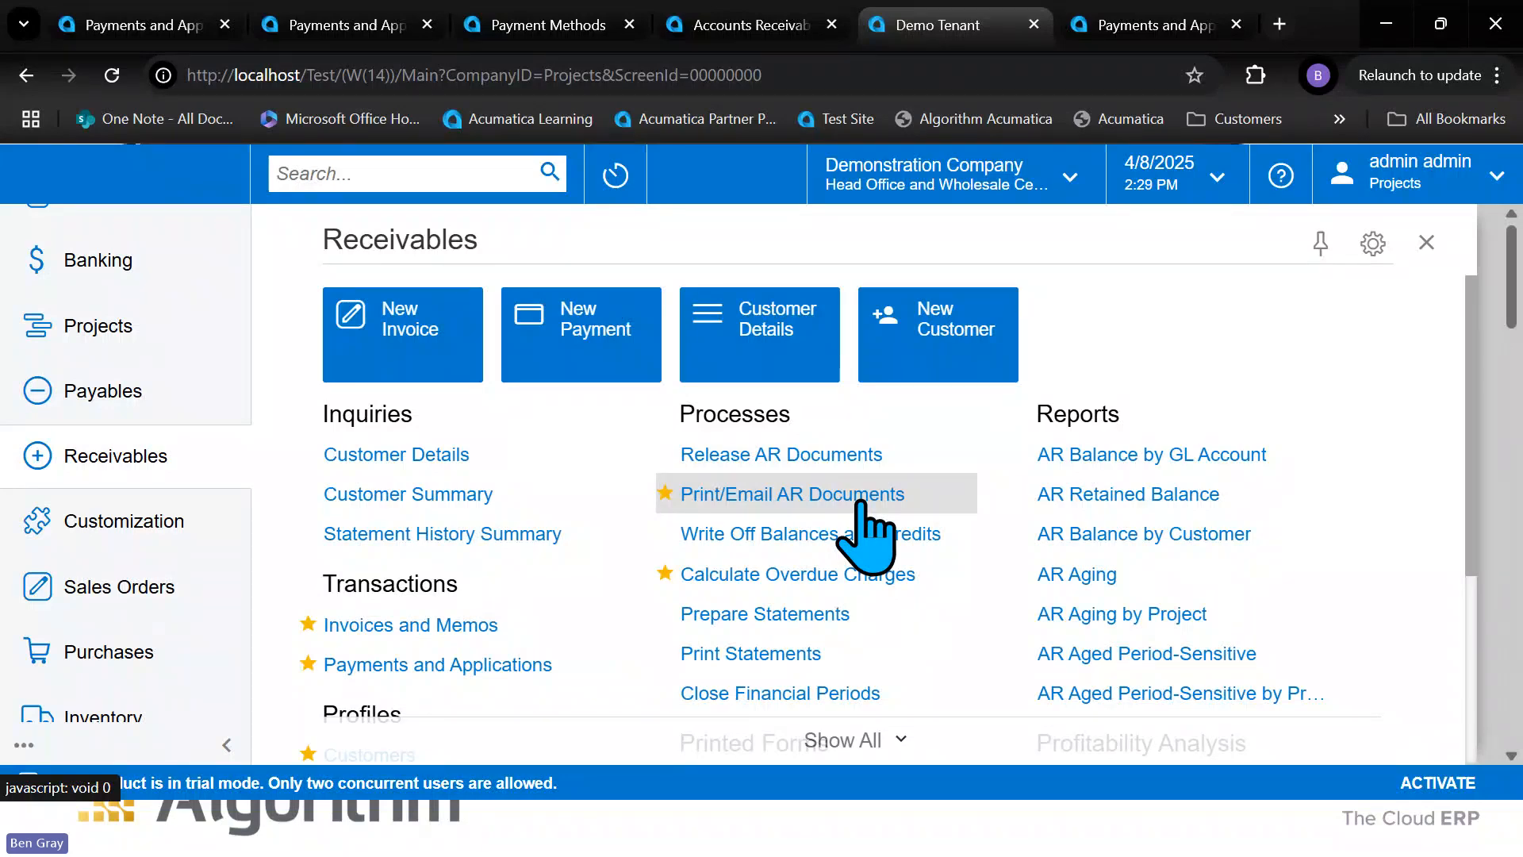
click(861, 501)
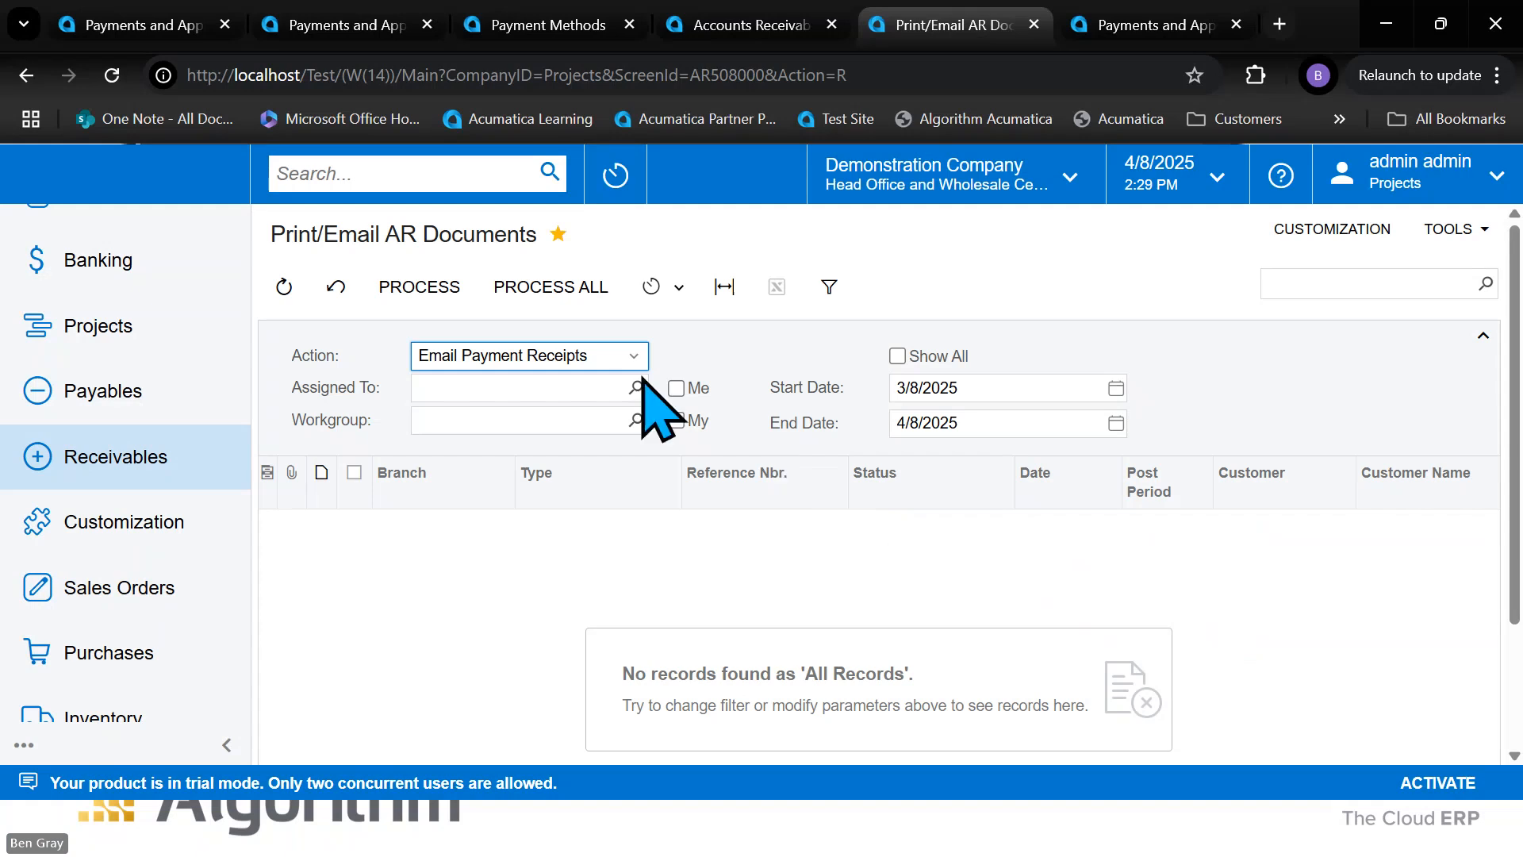
click(632, 365)
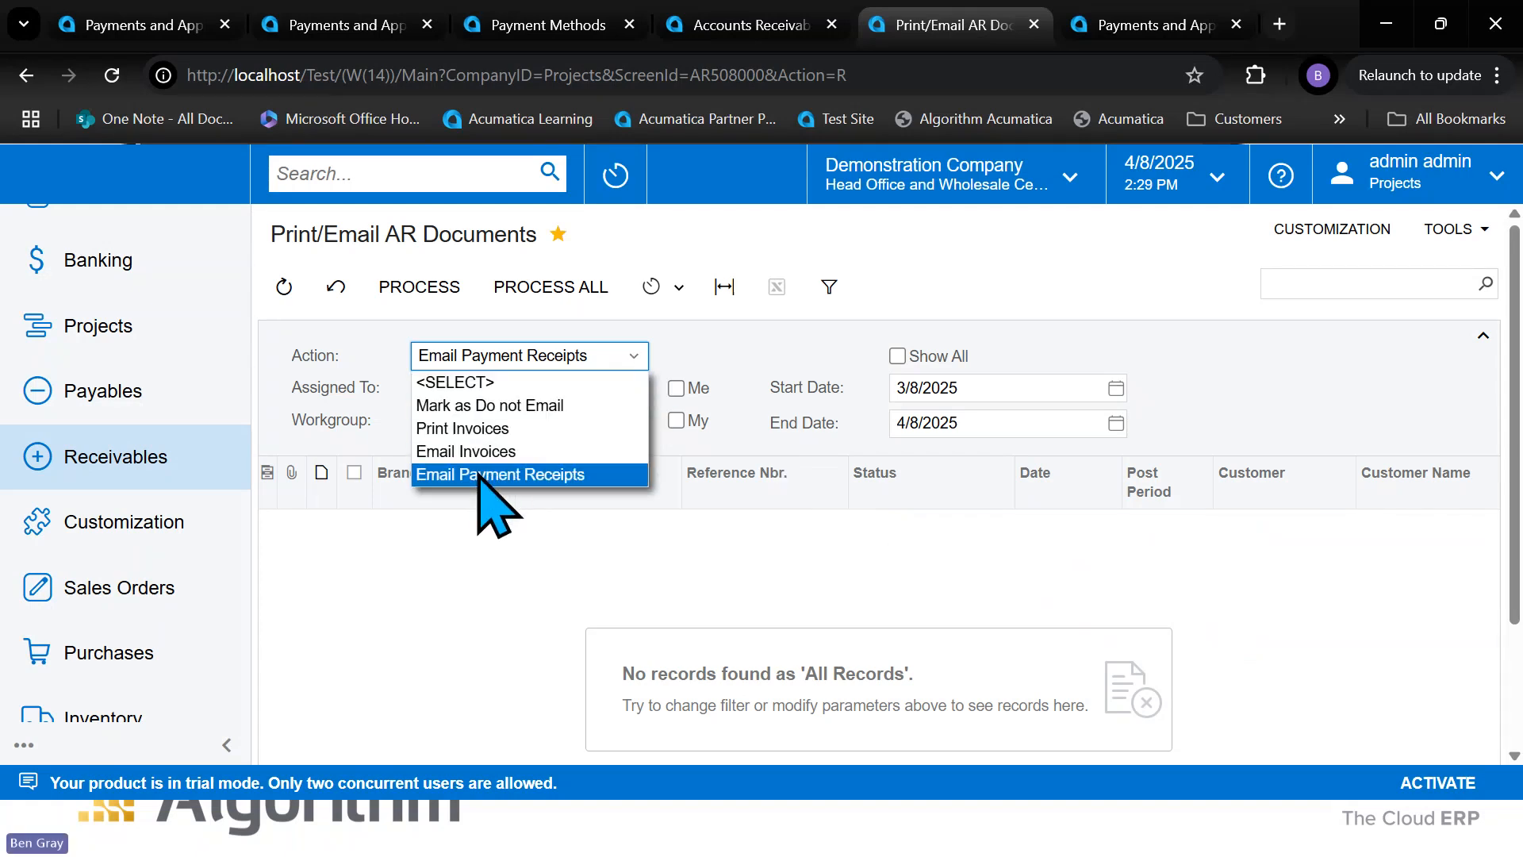